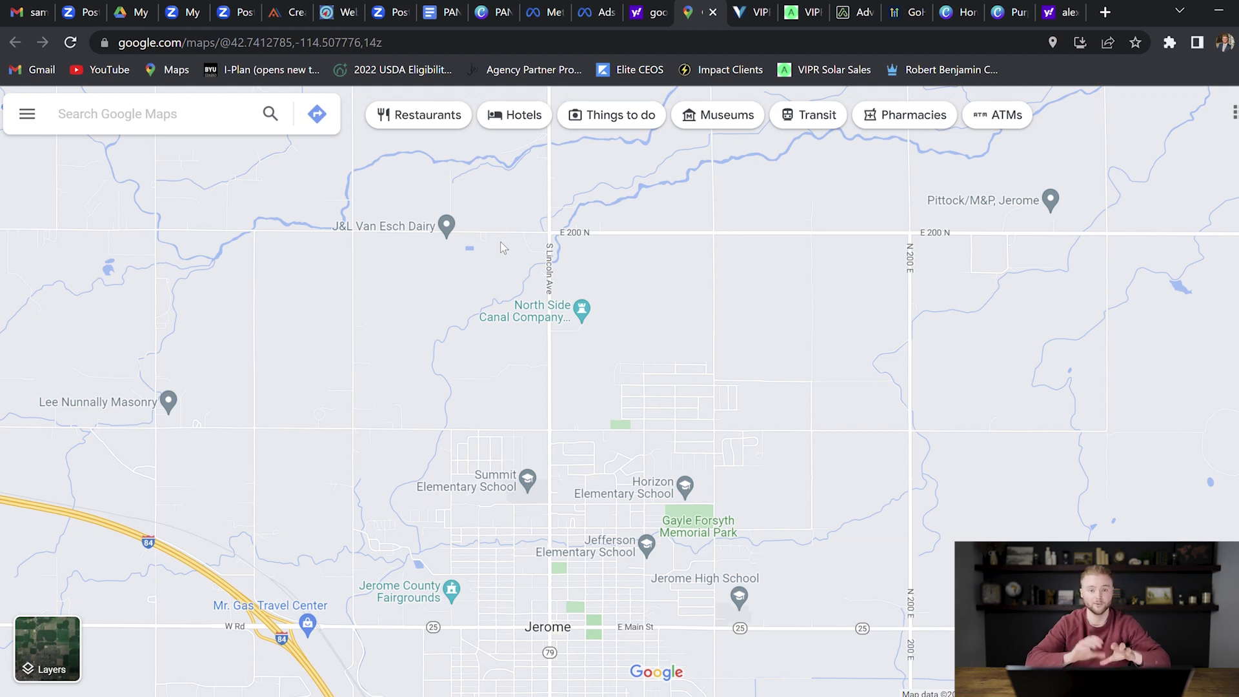
# Step: Start a new place search in the Maps search box over the Jerome area
pyautogui.click(122, 117)
# Step: Search Google Maps for 'pest control' and scroll through the nearby results
pyautogui.write('est')
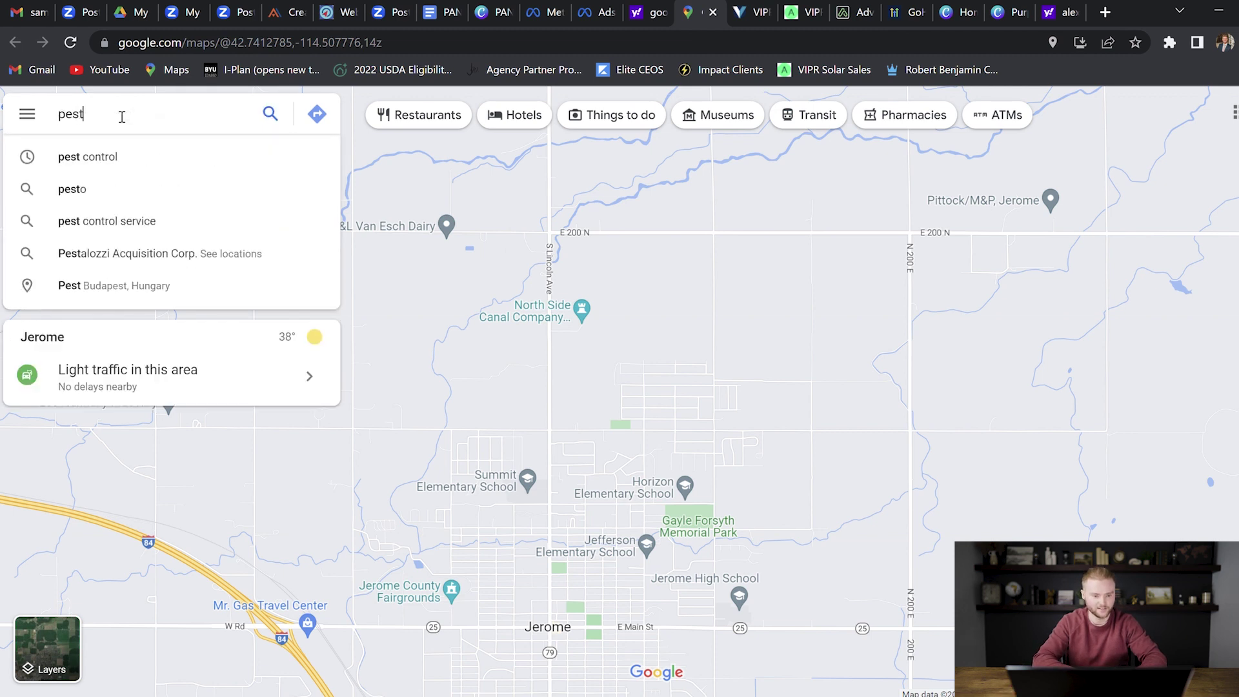
pyautogui.write(' con')
pyautogui.click(102, 159)
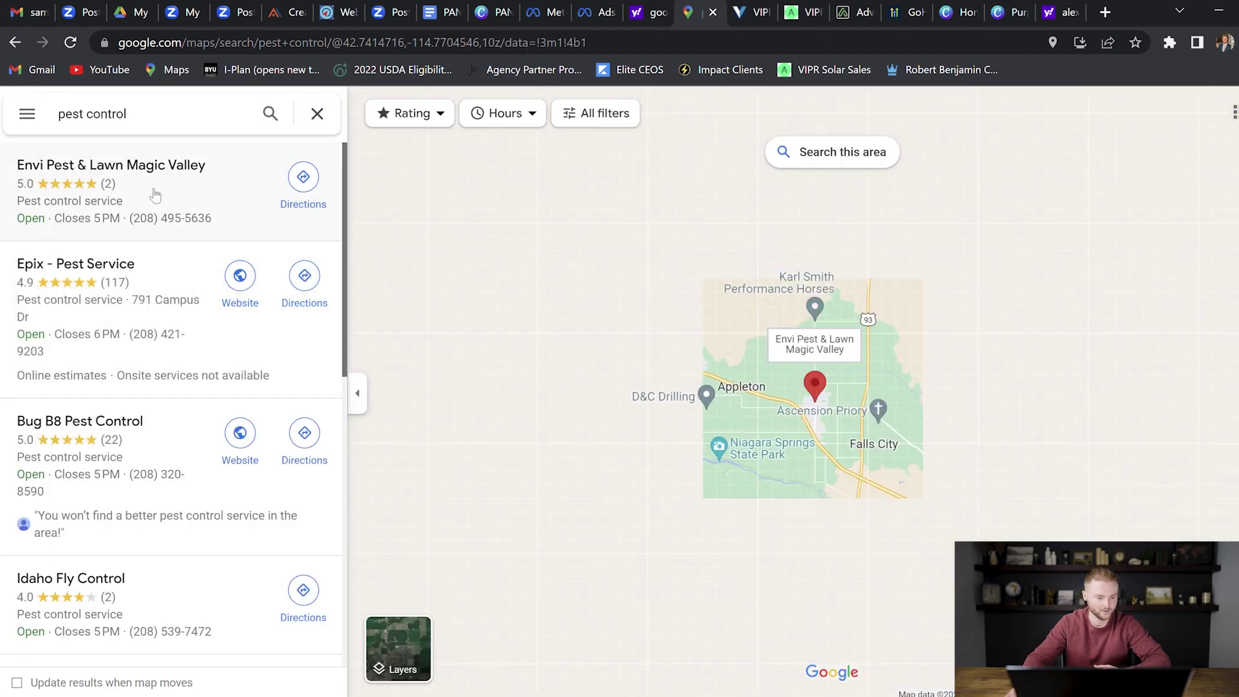
pyautogui.scroll(-3, 155, 194)
pyautogui.scroll(-2, 155, 193)
pyautogui.scroll(-2, 155, 194)
pyautogui.scroll(-2, 155, 193)
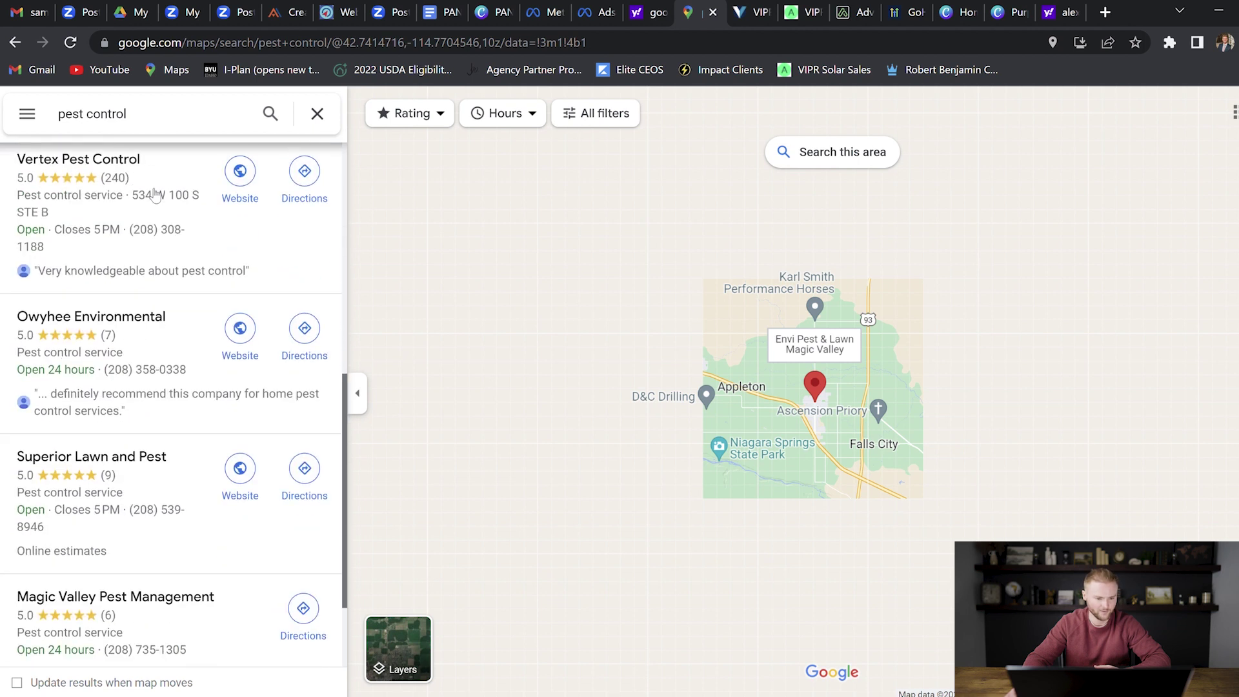
pyautogui.scroll(-2, 155, 195)
pyautogui.scroll(-1, 88, 431)
pyautogui.scroll(-1, 86, 414)
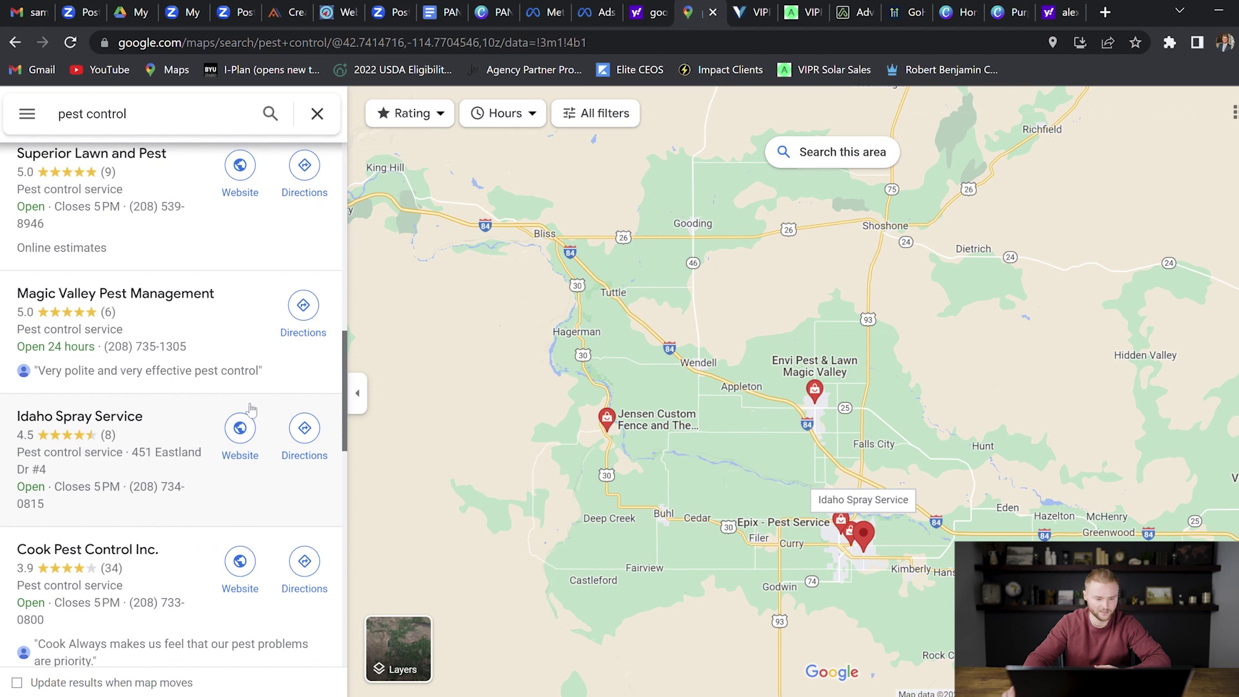
# Step: Scroll further down the results and open the one-star Budget Pest Control & Lawn Care listing
pyautogui.scroll(1, 252, 407)
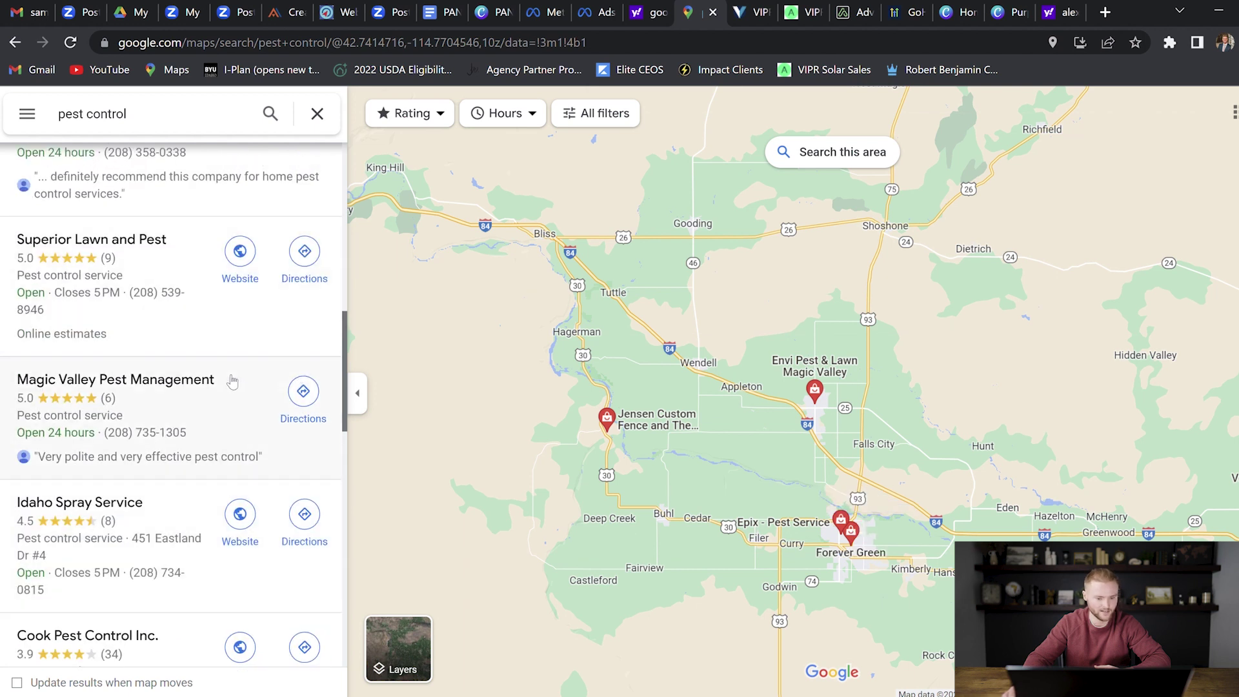
pyautogui.scroll(-3, 261, 377)
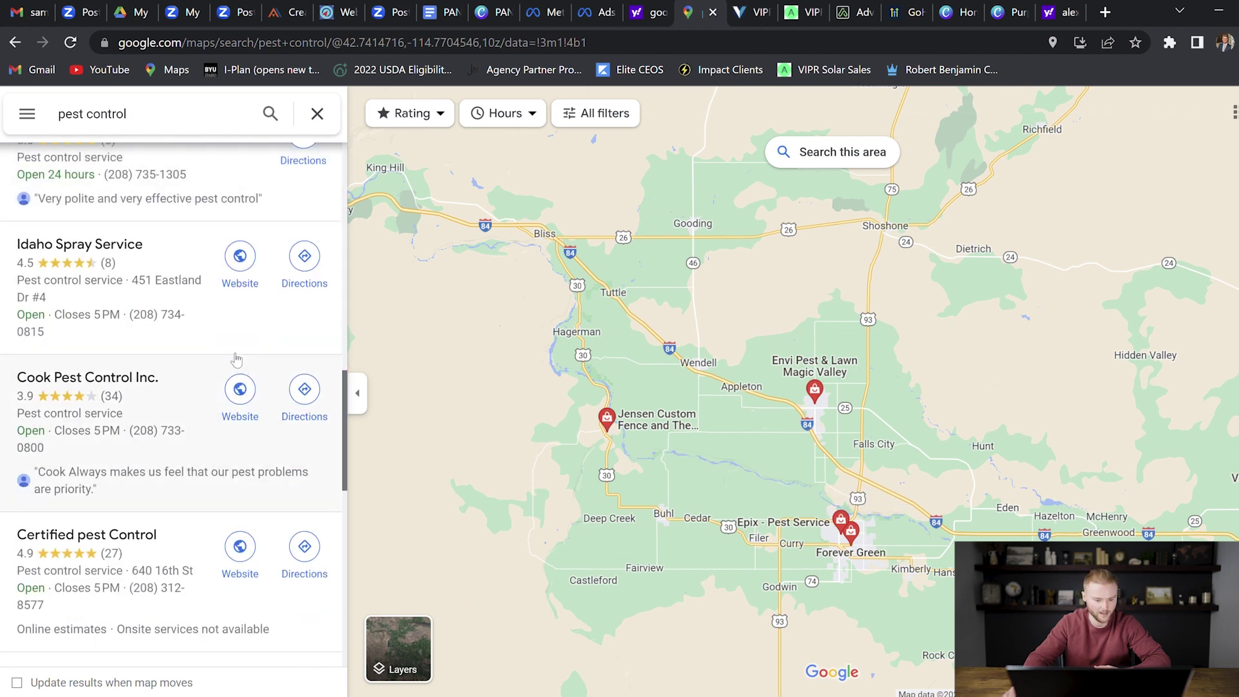
pyautogui.scroll(-2, 249, 362)
pyautogui.scroll(-2, 234, 342)
pyautogui.scroll(-2, 233, 340)
pyautogui.scroll(-1, 235, 339)
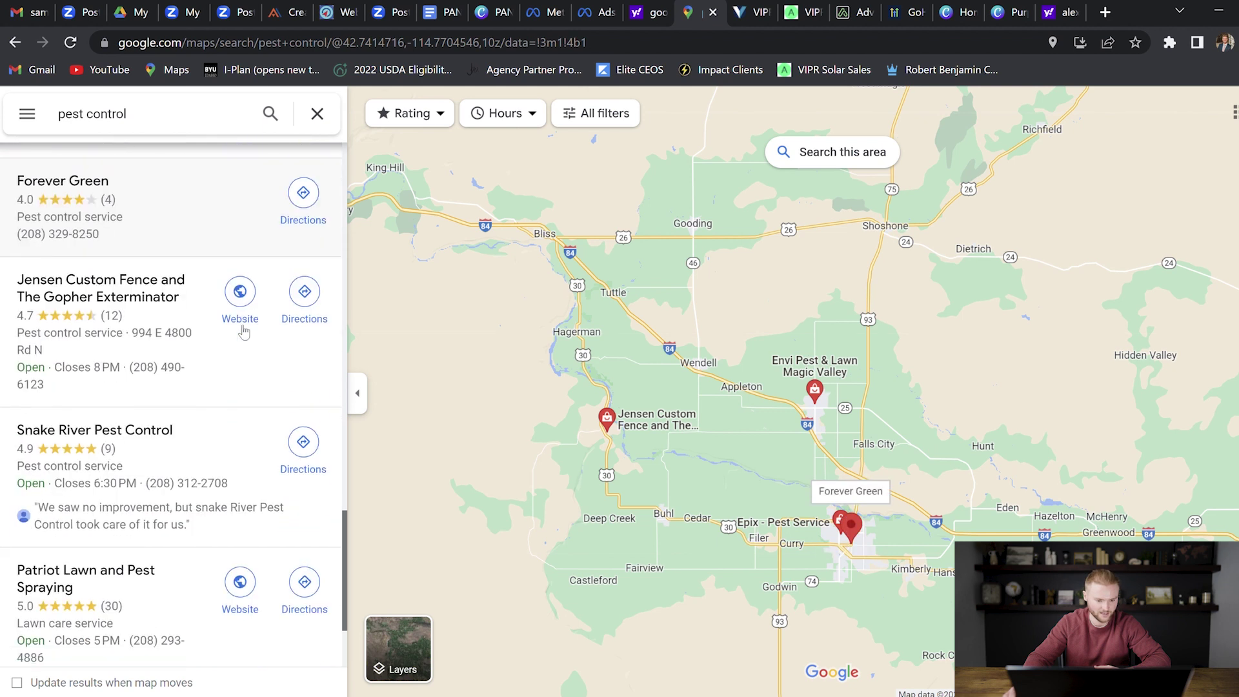
pyautogui.scroll(-1, 240, 330)
pyautogui.scroll(-1, 243, 332)
pyautogui.scroll(-3, 244, 333)
pyautogui.scroll(-3, 244, 332)
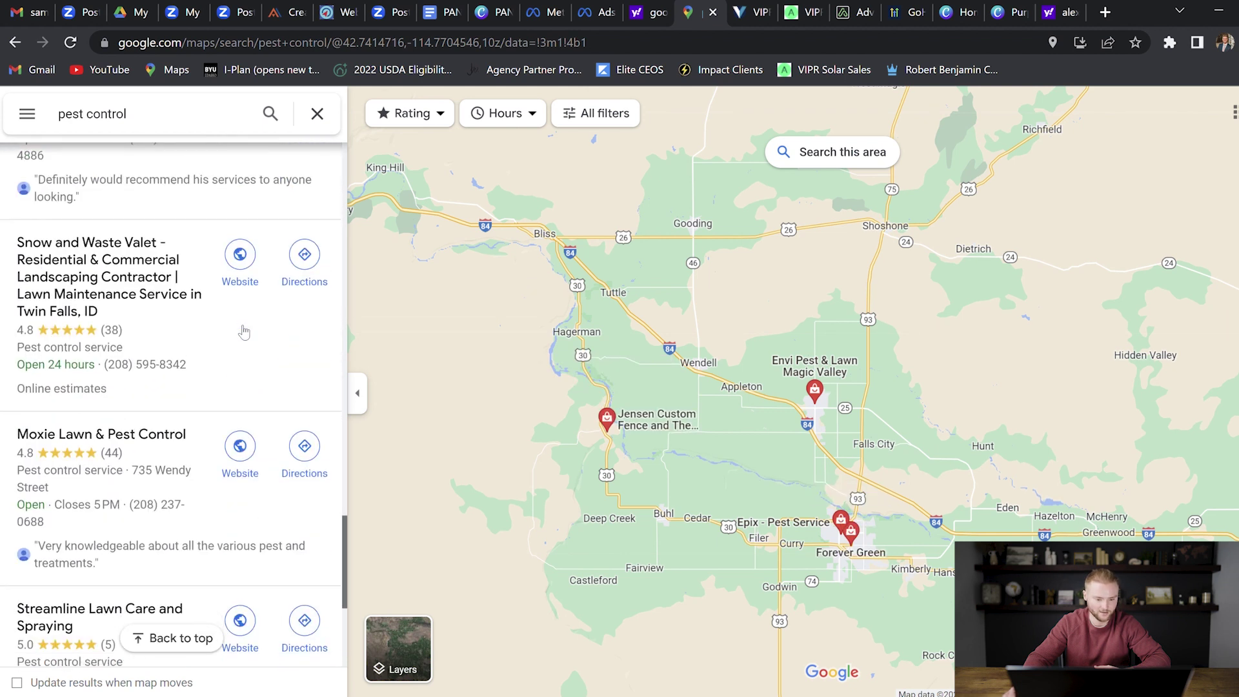
pyautogui.scroll(-2, 244, 332)
pyautogui.scroll(-2, 244, 332)
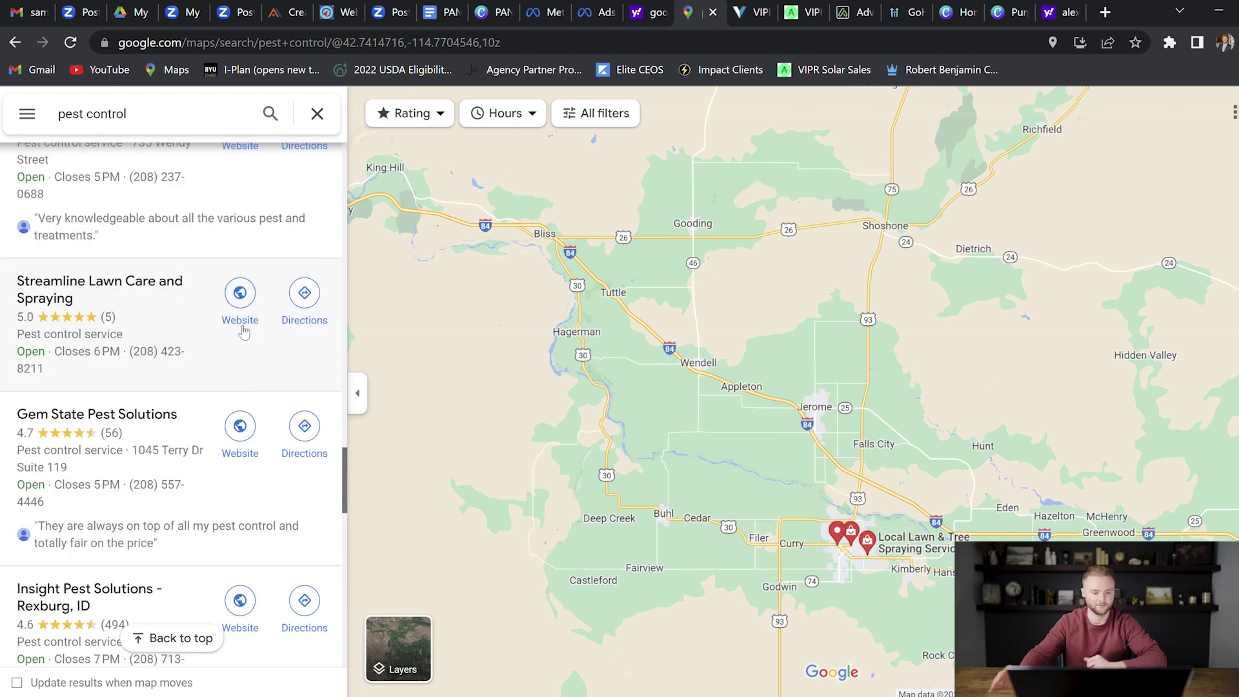
pyautogui.scroll(-1, 219, 342)
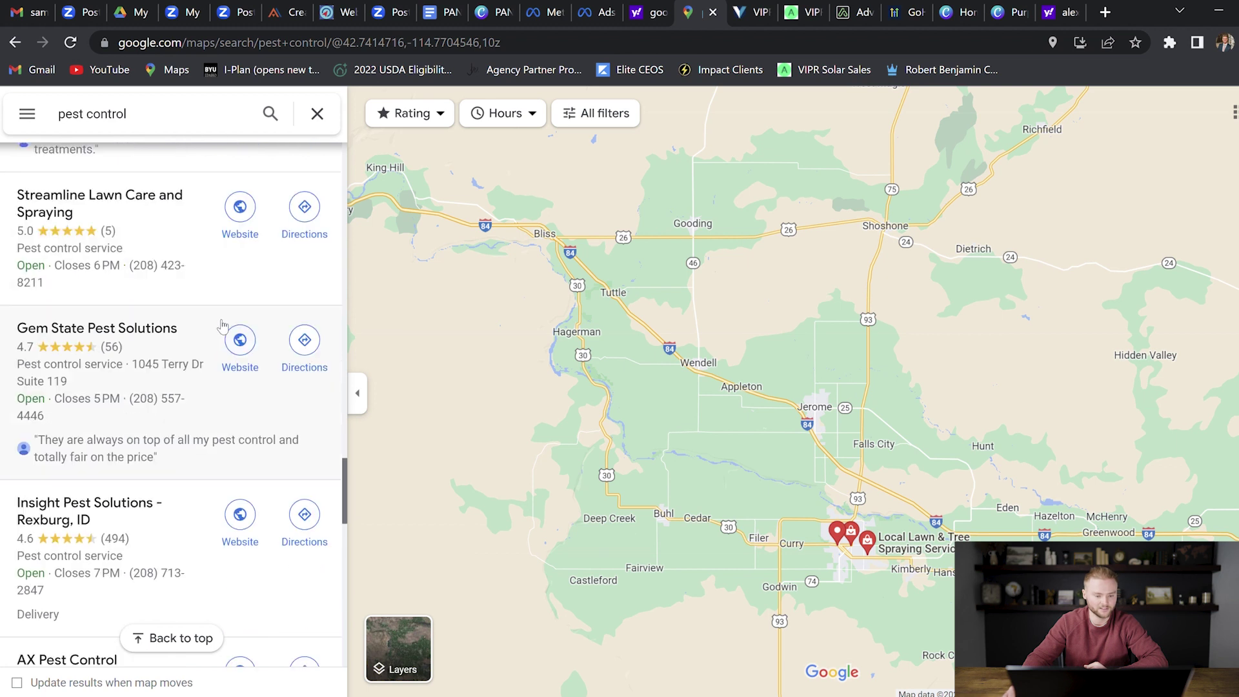
pyautogui.scroll(-1, 220, 336)
pyautogui.scroll(-3, 223, 326)
pyautogui.scroll(-5, 219, 290)
pyautogui.scroll(-3, 194, 271)
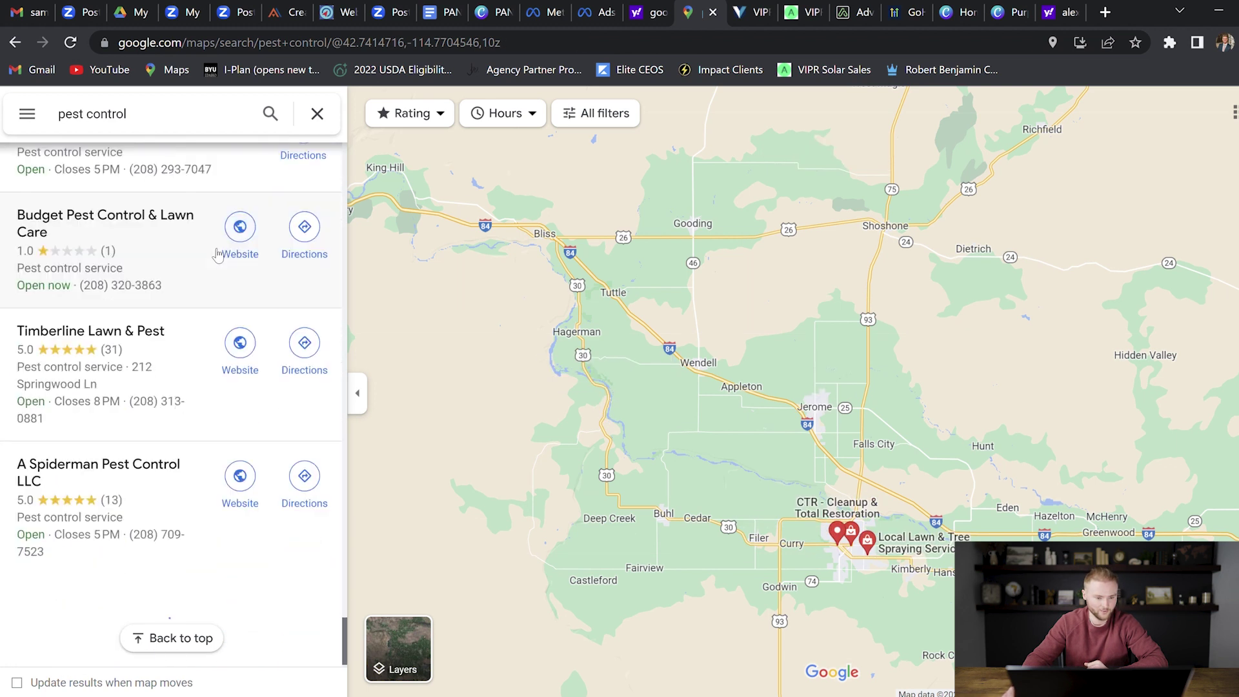
pyautogui.scroll(3, 155, 274)
pyautogui.scroll(-2, 64, 265)
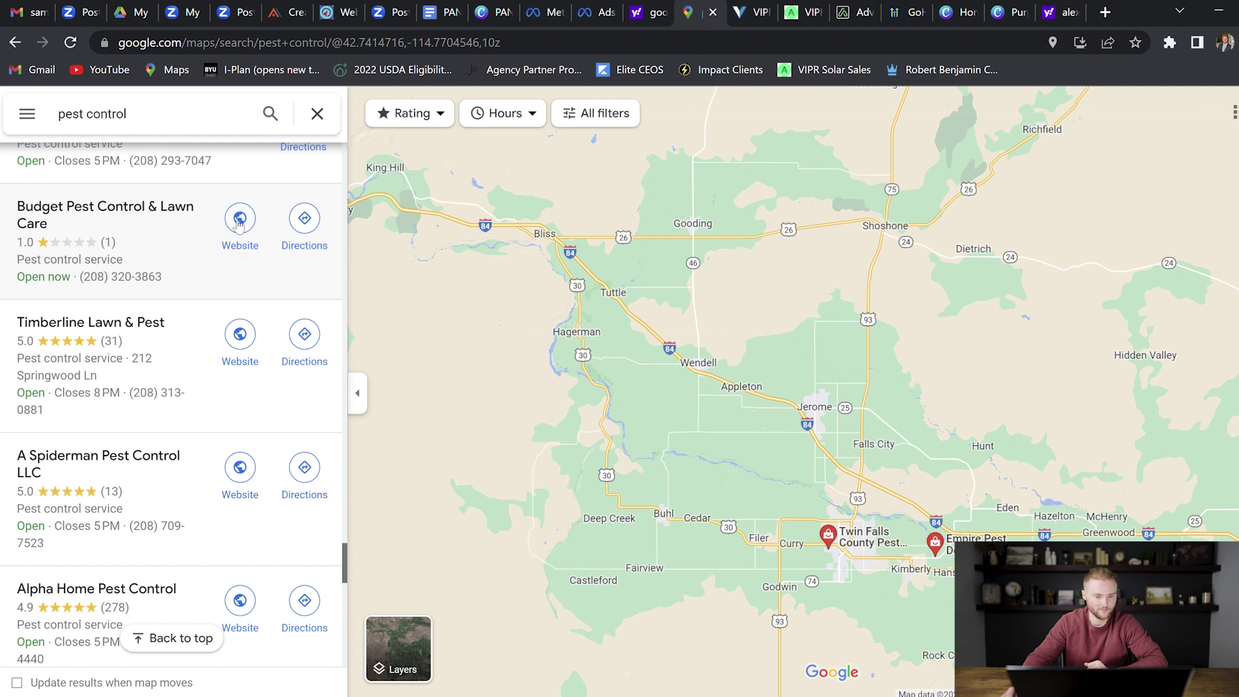
pyautogui.click(118, 215)
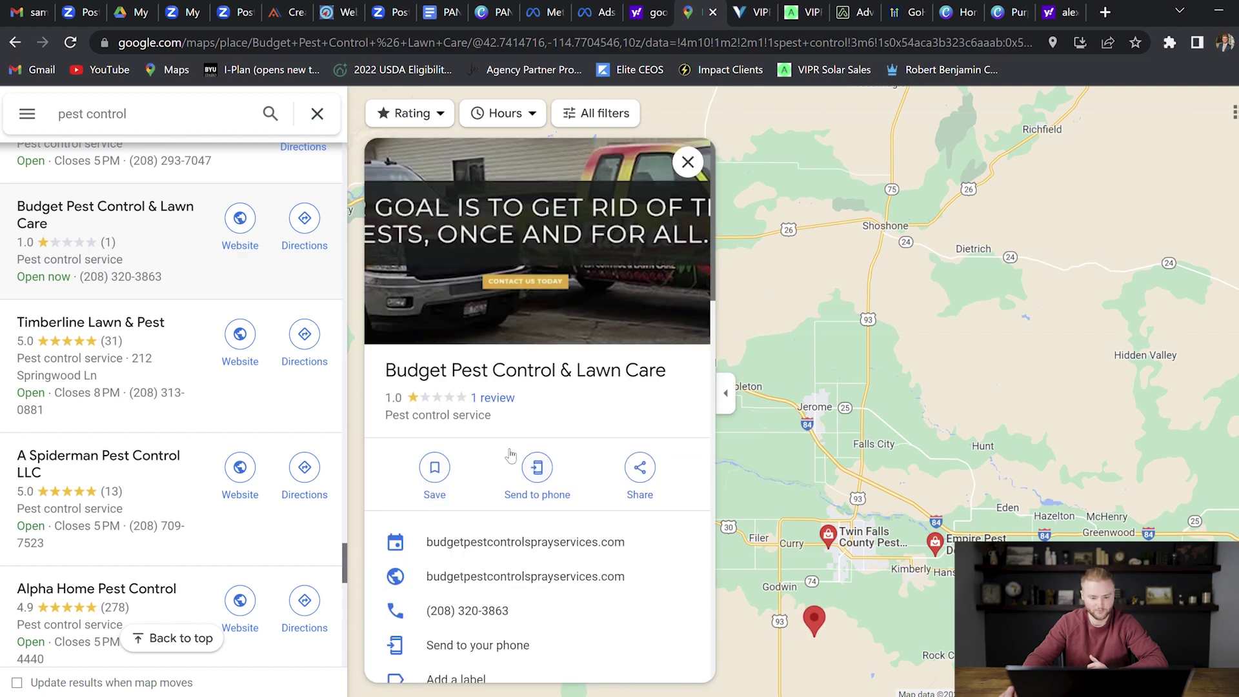
# Step: Review Budget Pest Control & Lawn Care's details panel by scrolling through it
pyautogui.scroll(-2, 506, 491)
pyautogui.scroll(2, 497, 523)
pyautogui.scroll(-2, 495, 526)
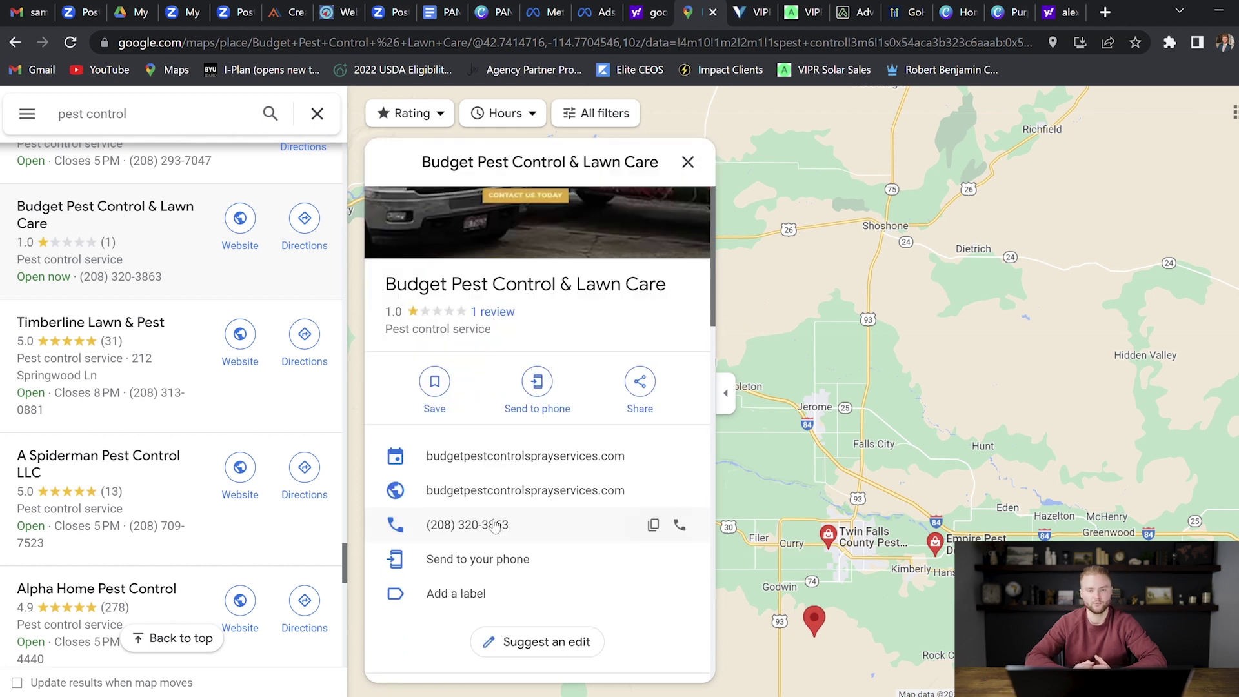
pyautogui.scroll(2, 495, 526)
pyautogui.scroll(-2, 495, 526)
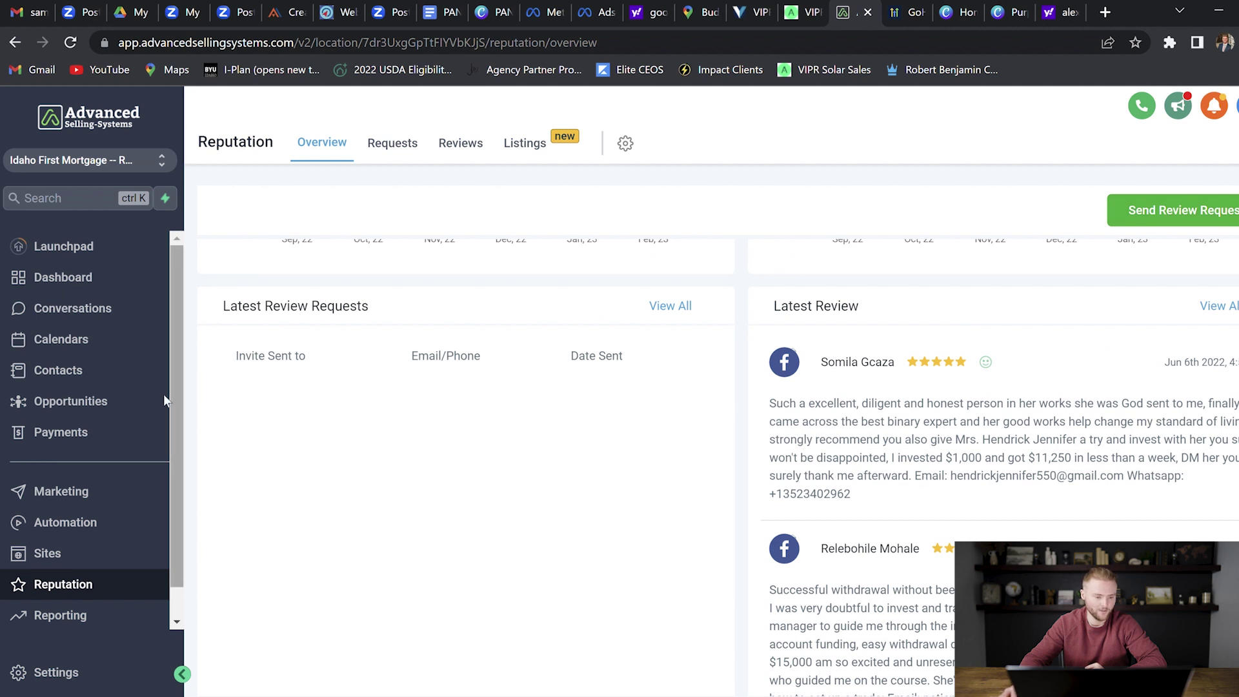
# Step: Look over the Automation workflows list, then show the Opportunities pipeline board
pyautogui.click(71, 522)
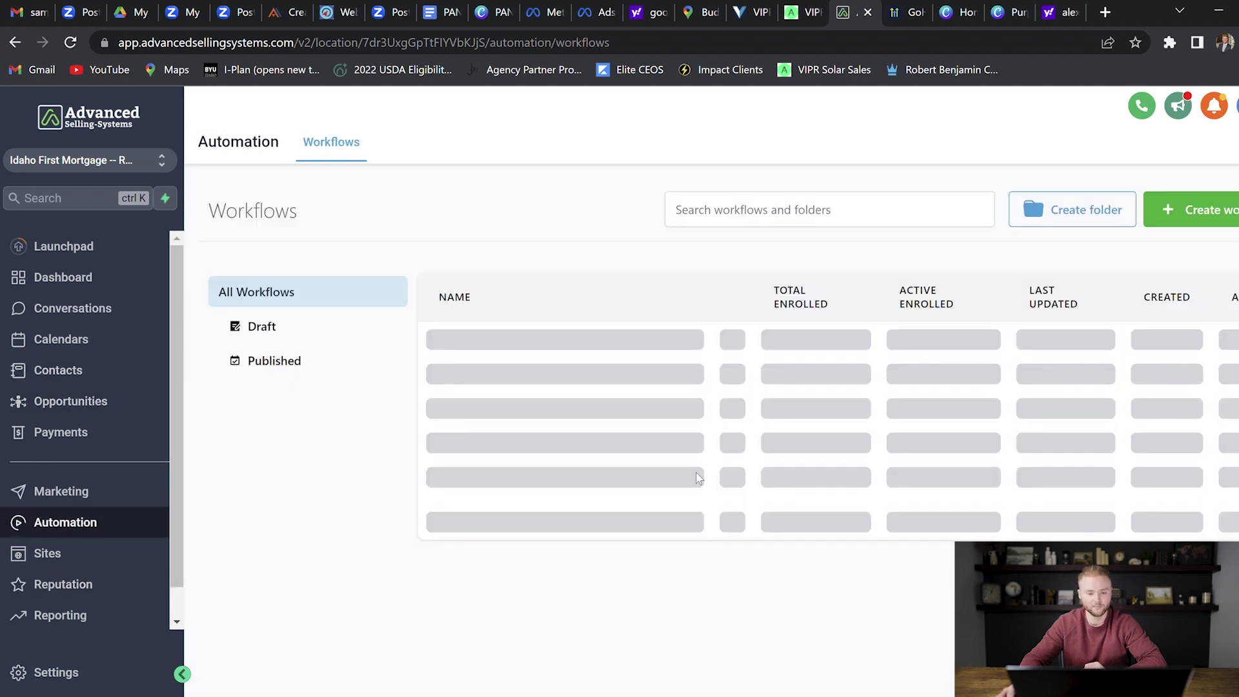
pyautogui.scroll(-1, 526, 375)
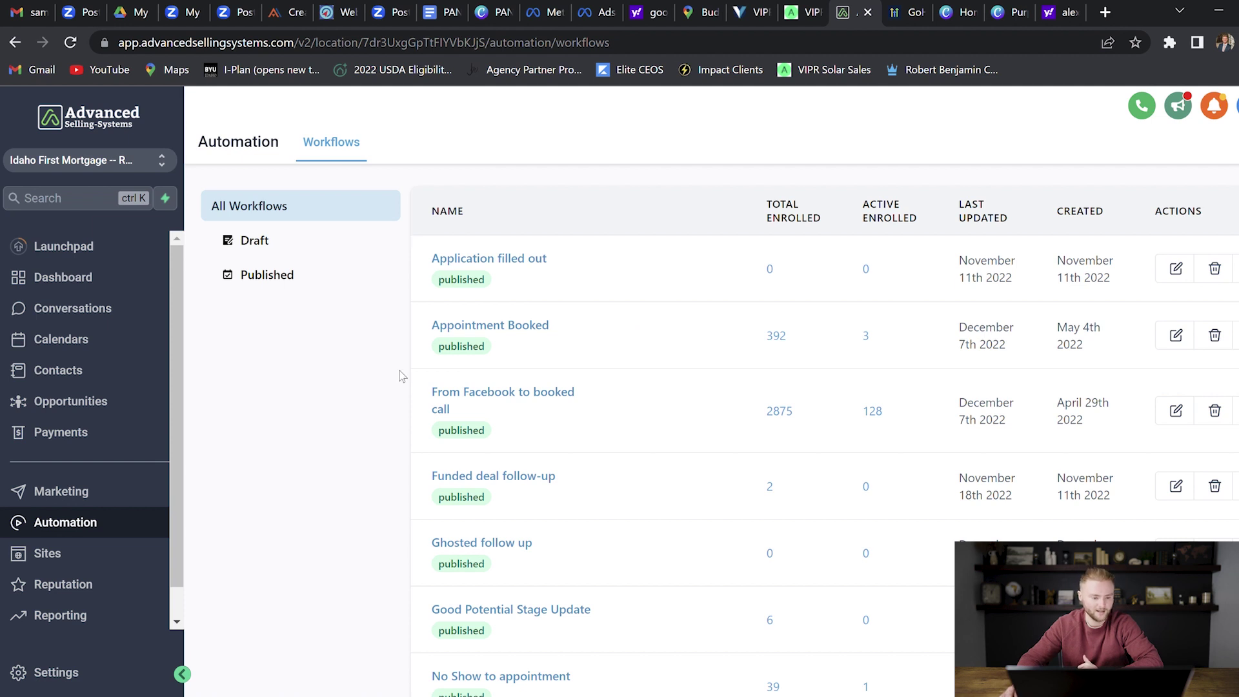
pyautogui.click(128, 409)
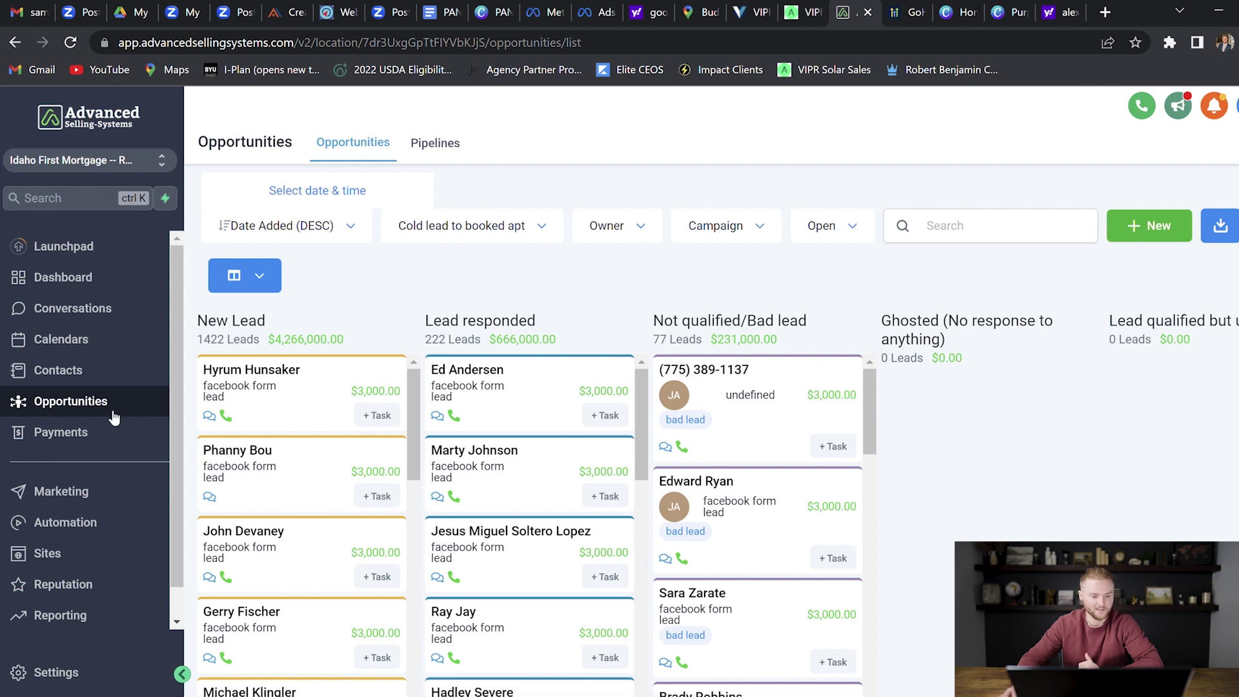
# Step: Browse the Conversations inbox with all conversations shown, then go to the weekly Calendars page
pyautogui.click(90, 347)
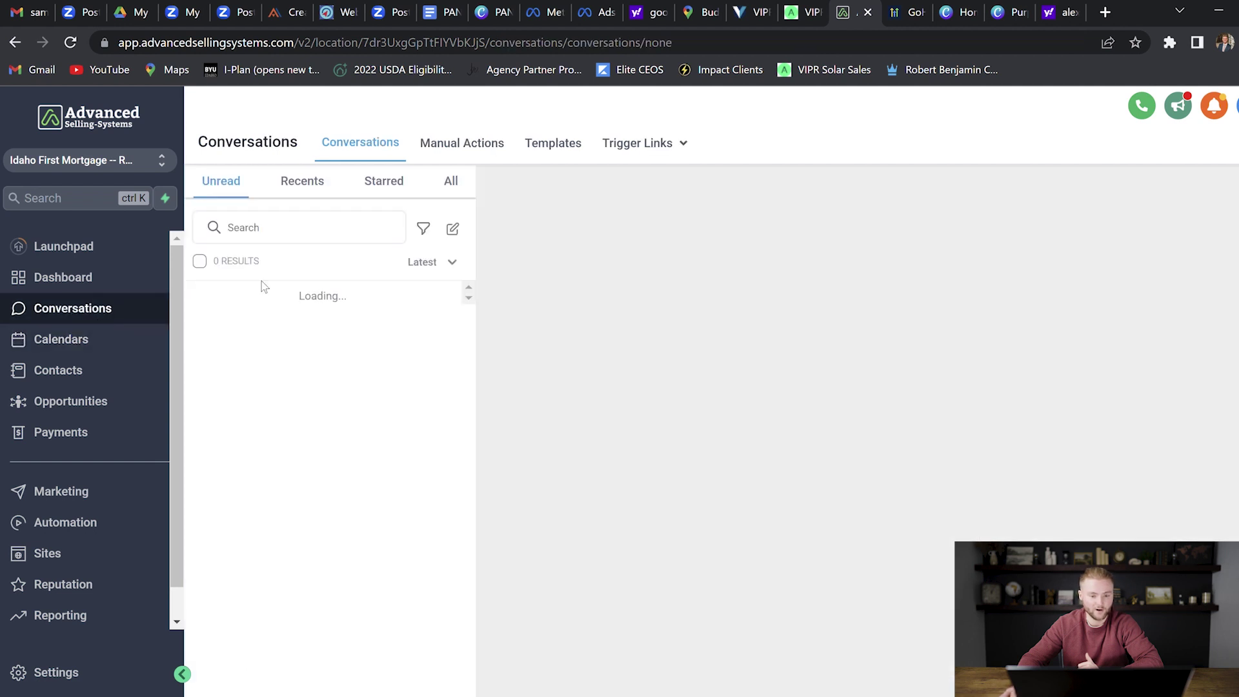
pyautogui.click(450, 182)
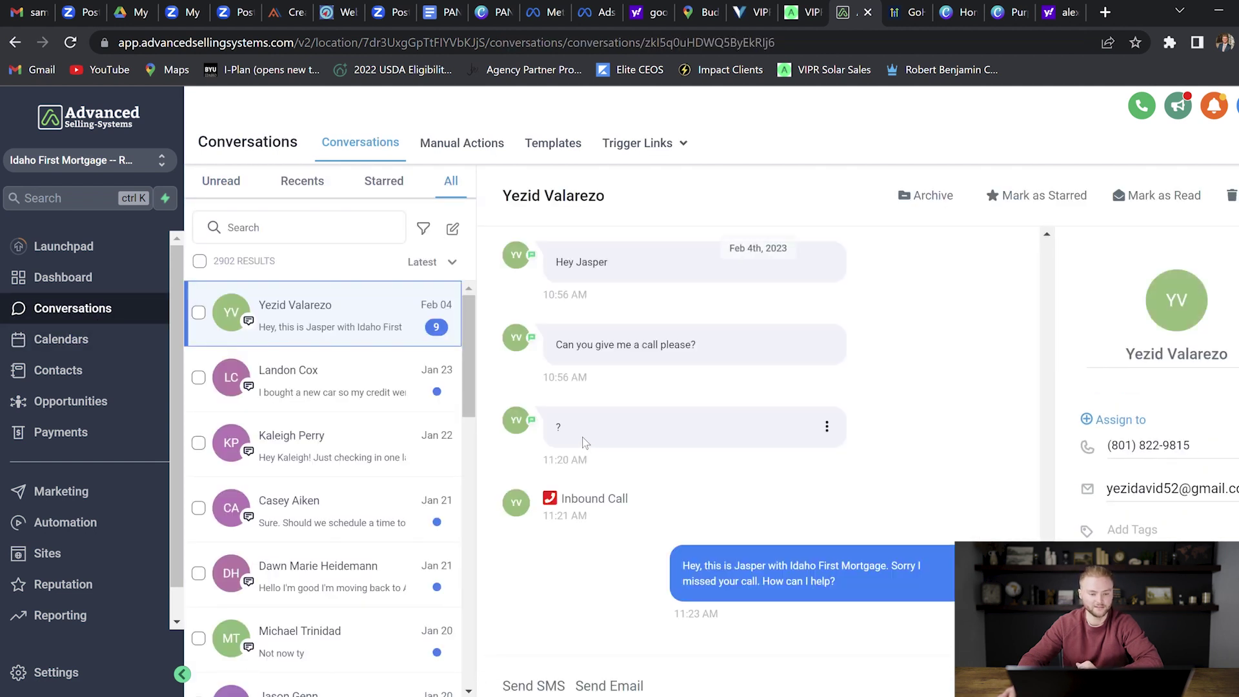
pyautogui.scroll(-2, 342, 390)
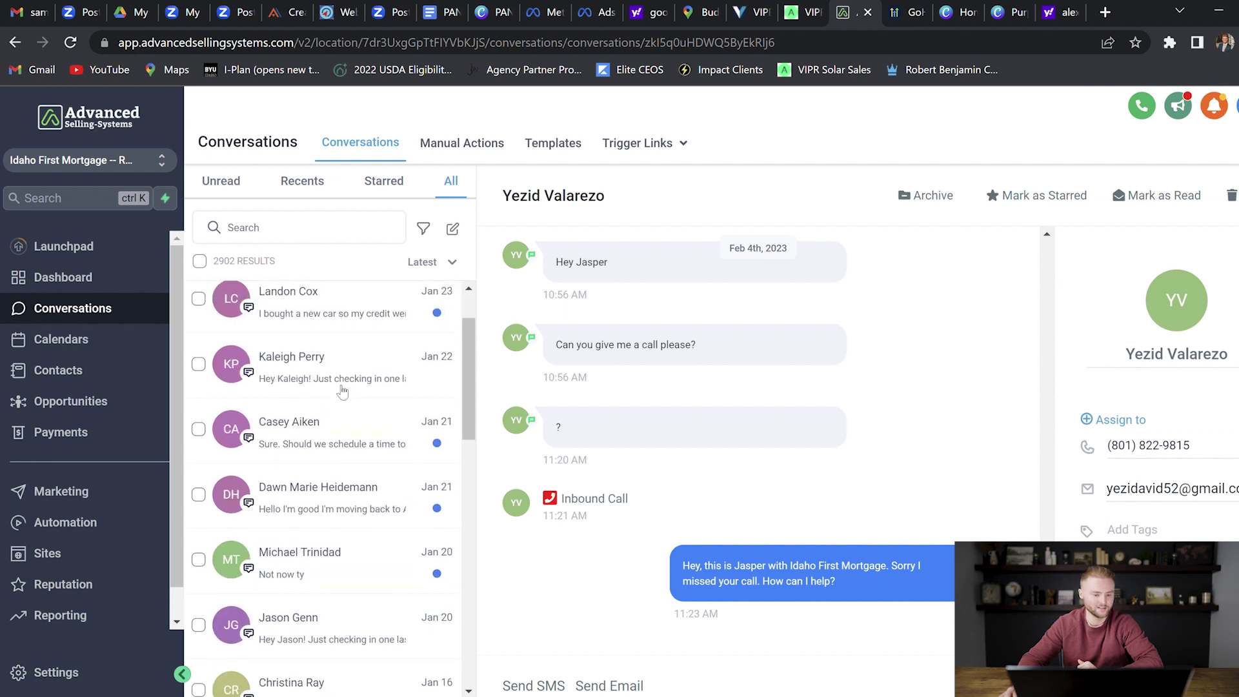
pyautogui.scroll(2, 342, 391)
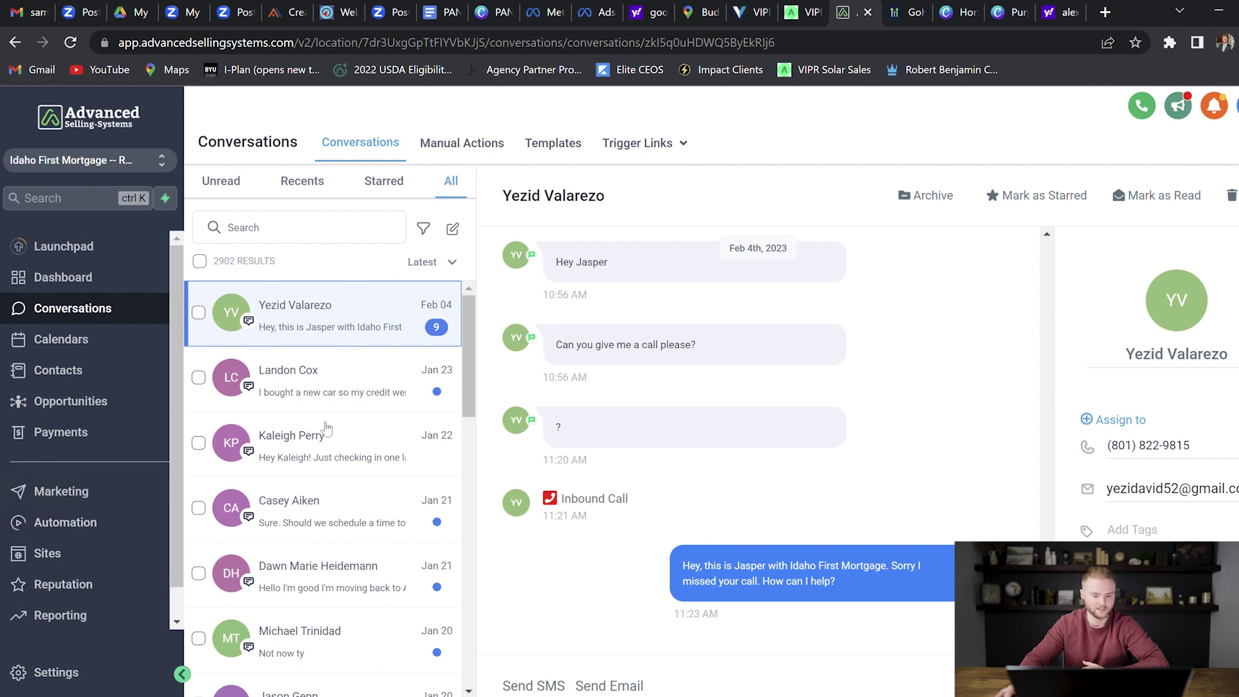
pyautogui.click(96, 339)
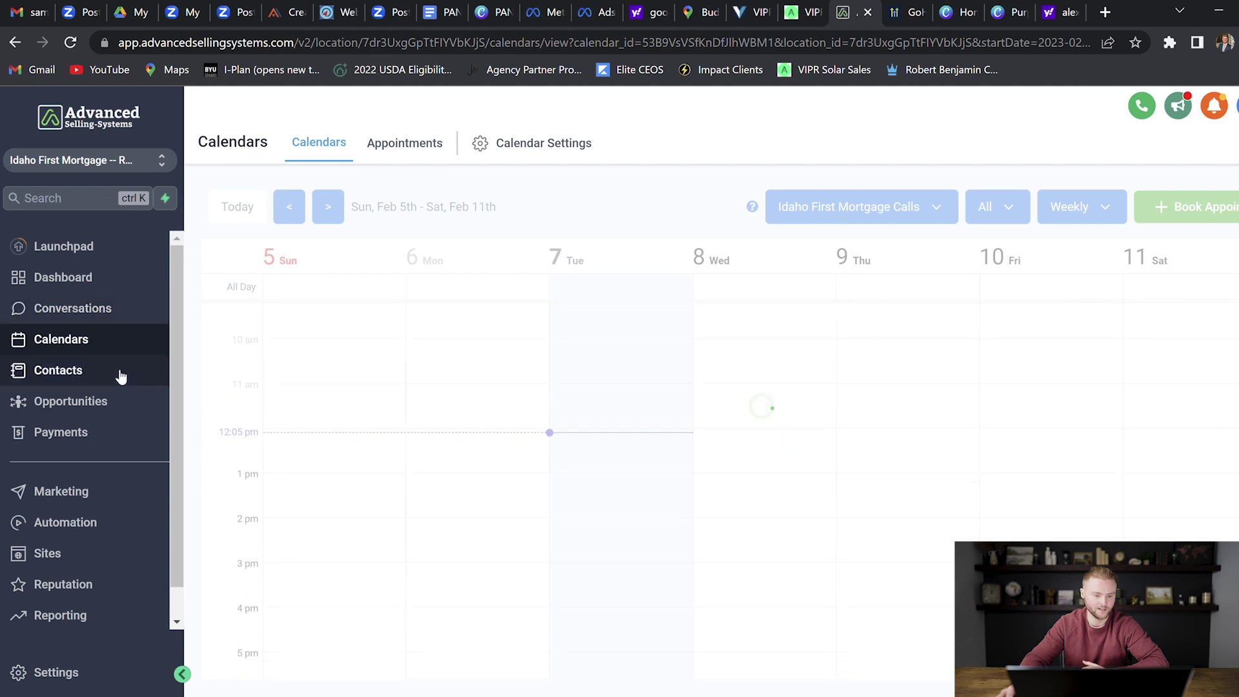
# Step: Tour Contacts, Opportunities, Payments and Automation, ending on the Sites funnels list
pyautogui.click(116, 371)
pyautogui.scroll(-2, 516, 374)
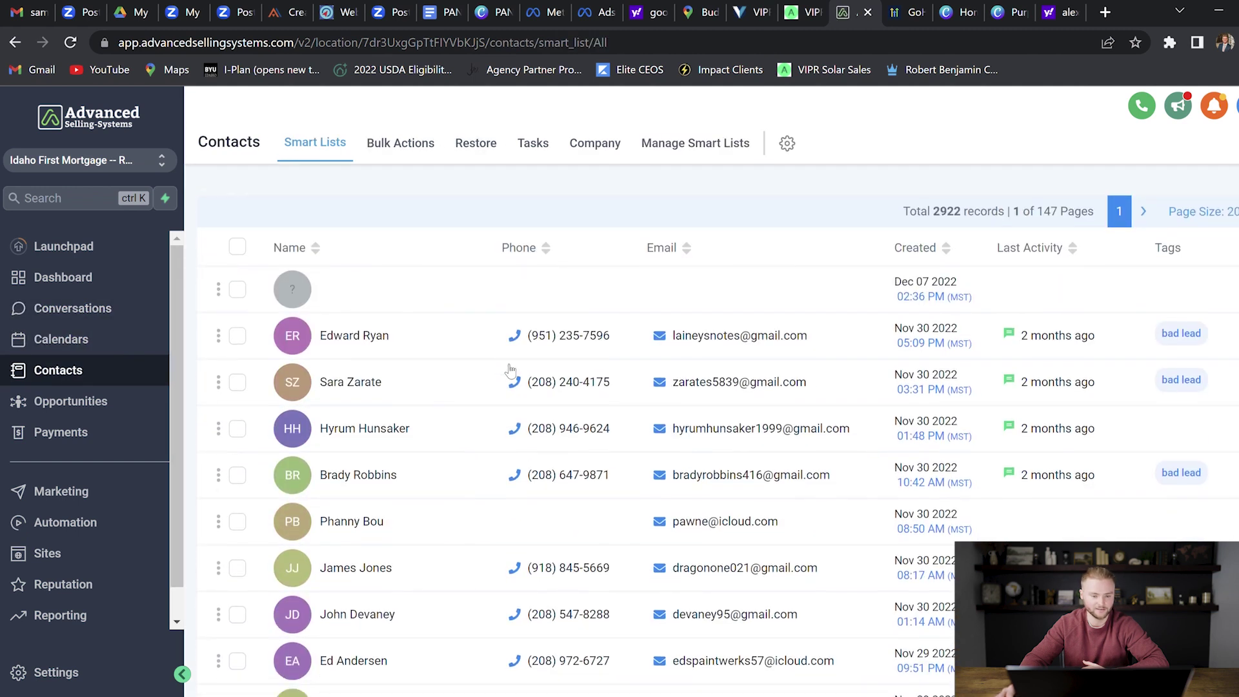
pyautogui.scroll(-4, 521, 350)
pyautogui.click(26, 404)
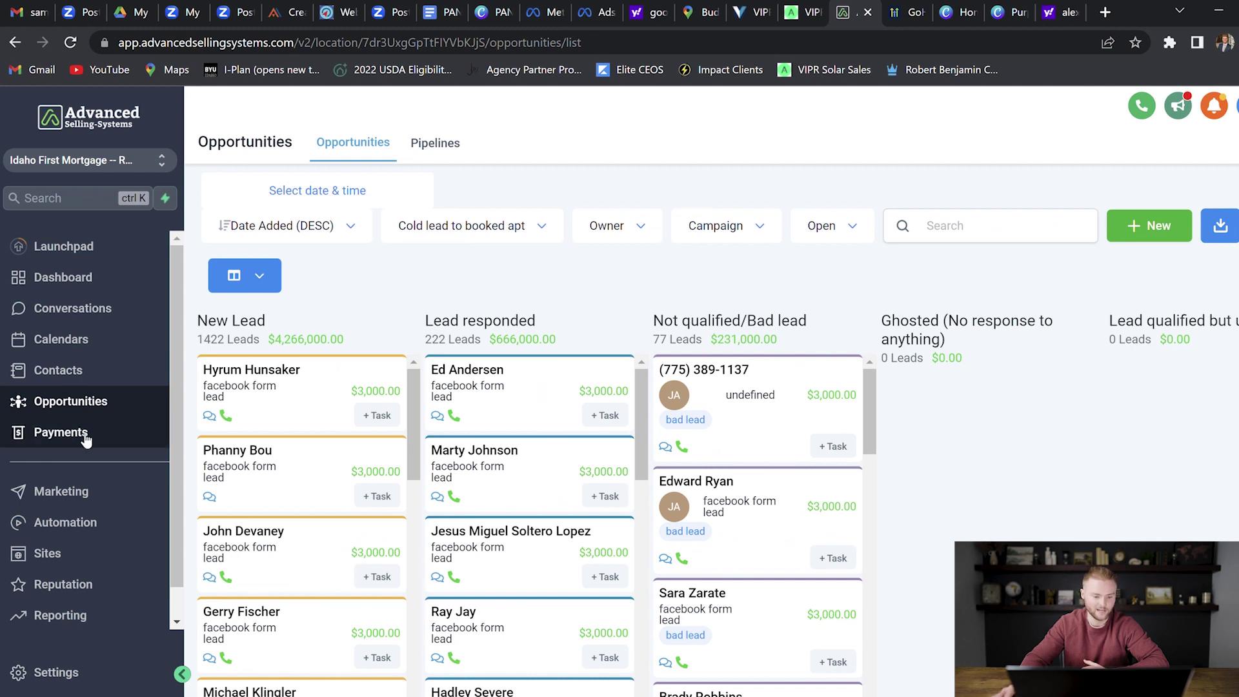
pyautogui.click(123, 439)
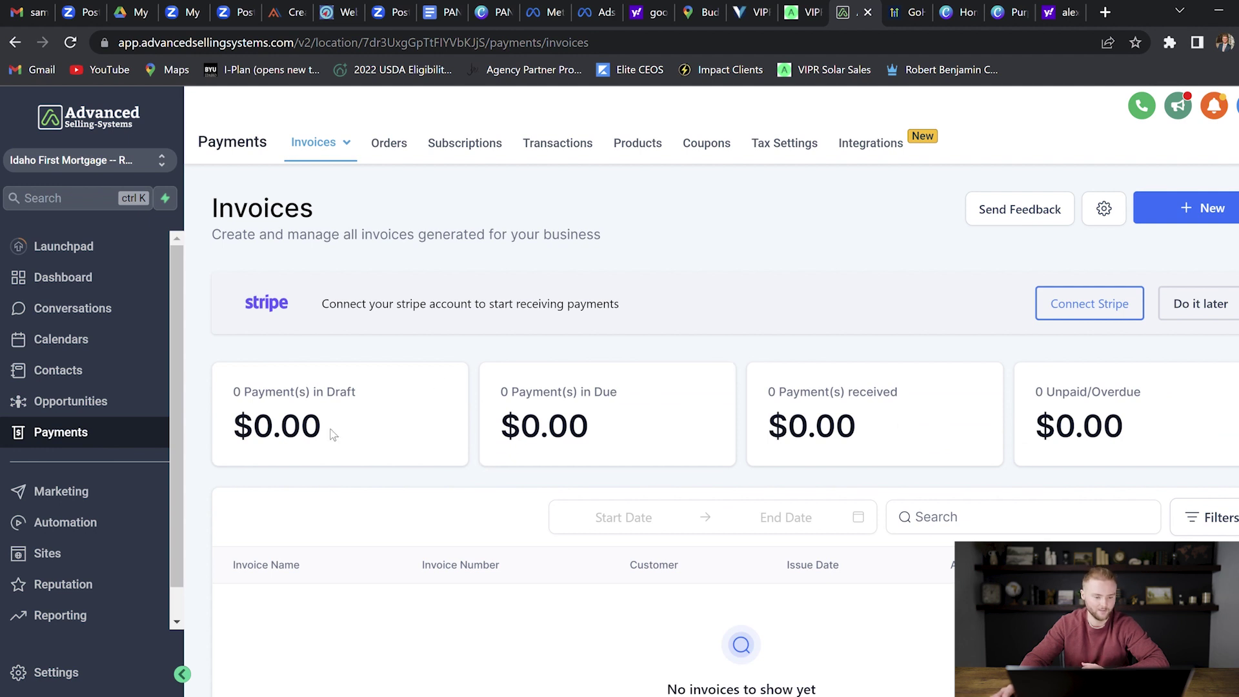
pyautogui.click(119, 520)
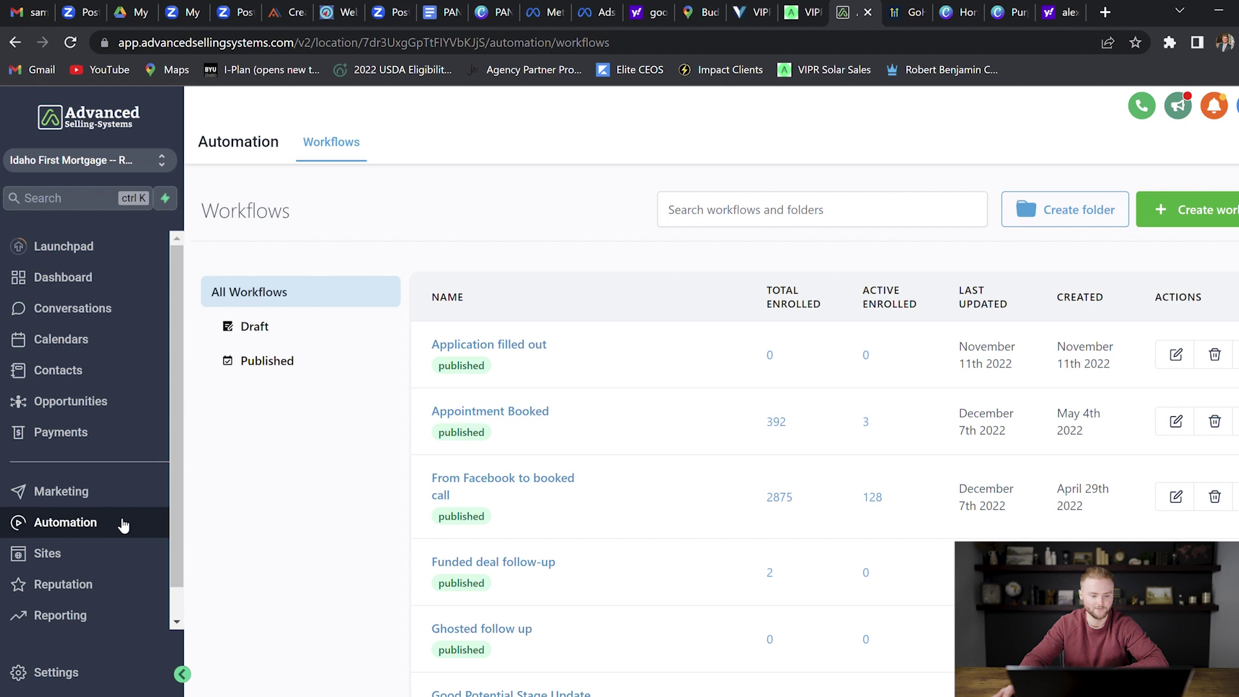
pyautogui.click(90, 553)
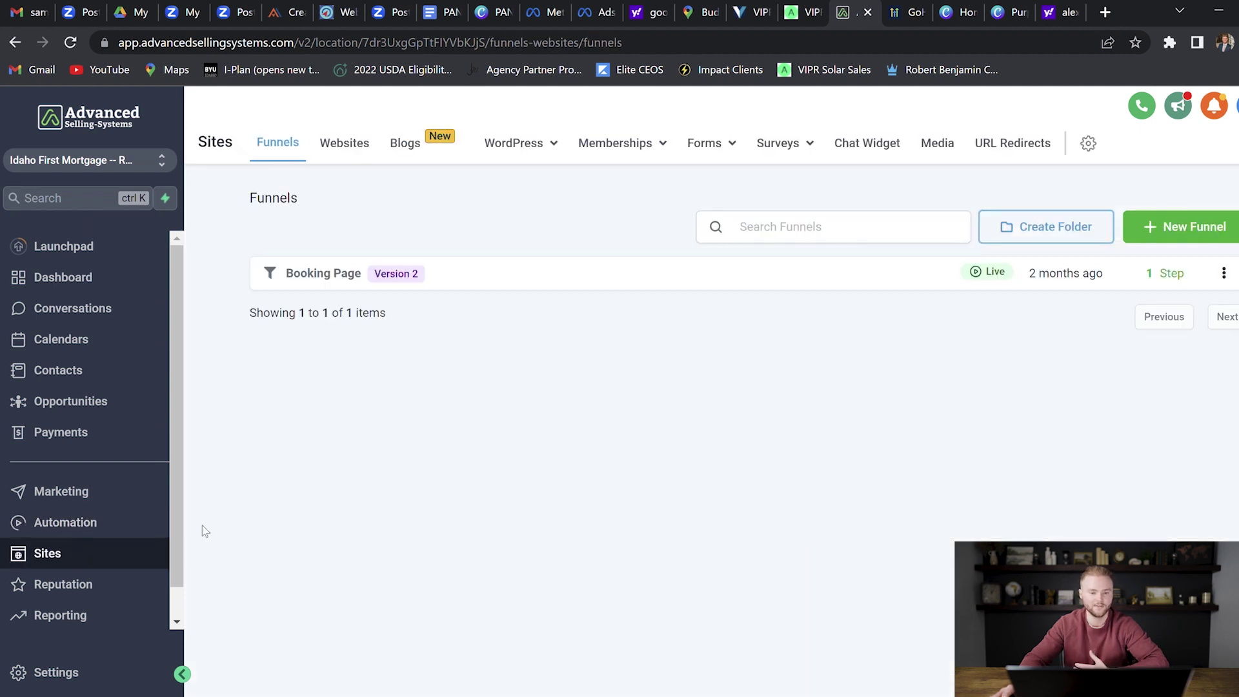
# Step: Show the Websites list and begin a new website from the Template Library
pyautogui.click(333, 146)
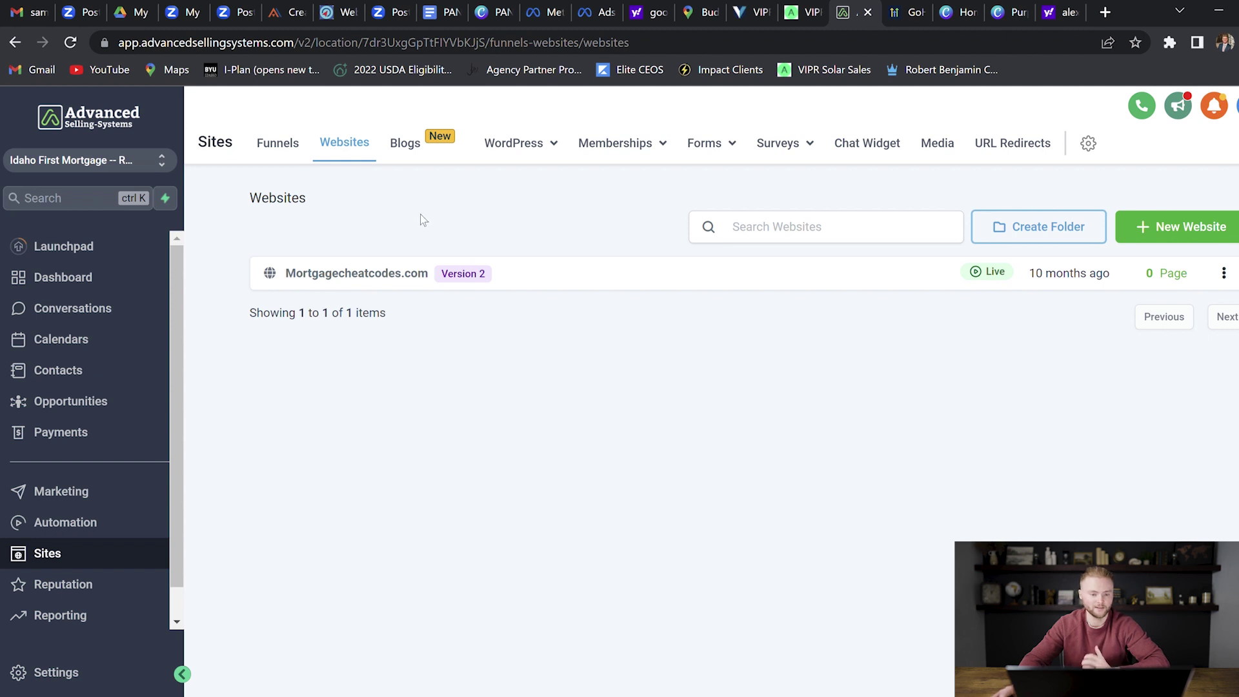
pyautogui.click(1119, 225)
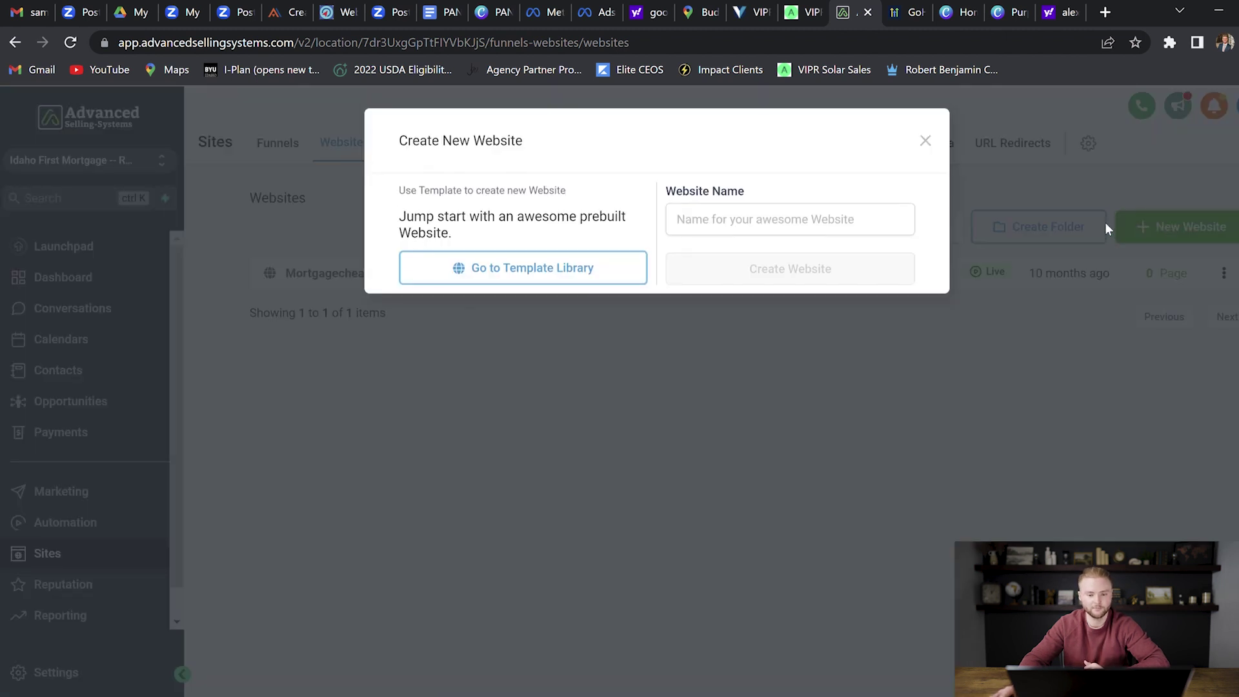
pyautogui.click(568, 266)
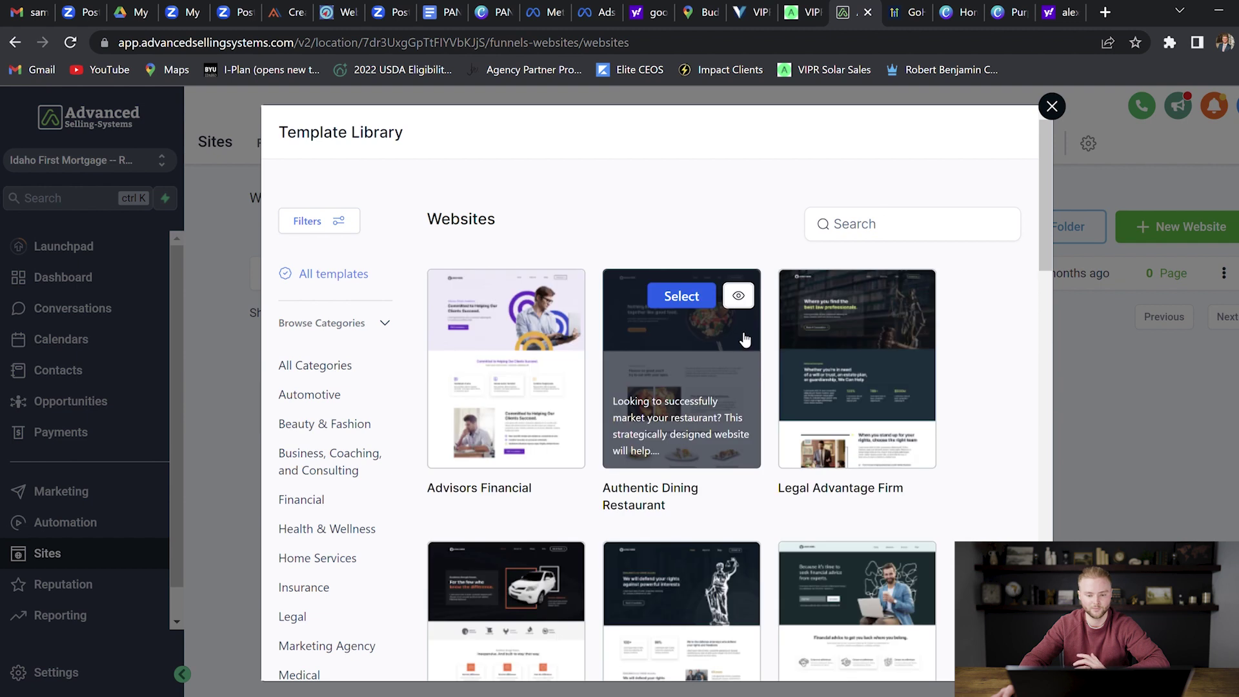
# Step: Browse the prebuilt website templates, close the library, and return to the Funnels list
pyautogui.scroll(-2, 749, 332)
pyautogui.scroll(-3, 757, 329)
pyautogui.scroll(-2, 757, 329)
pyautogui.scroll(-3, 764, 316)
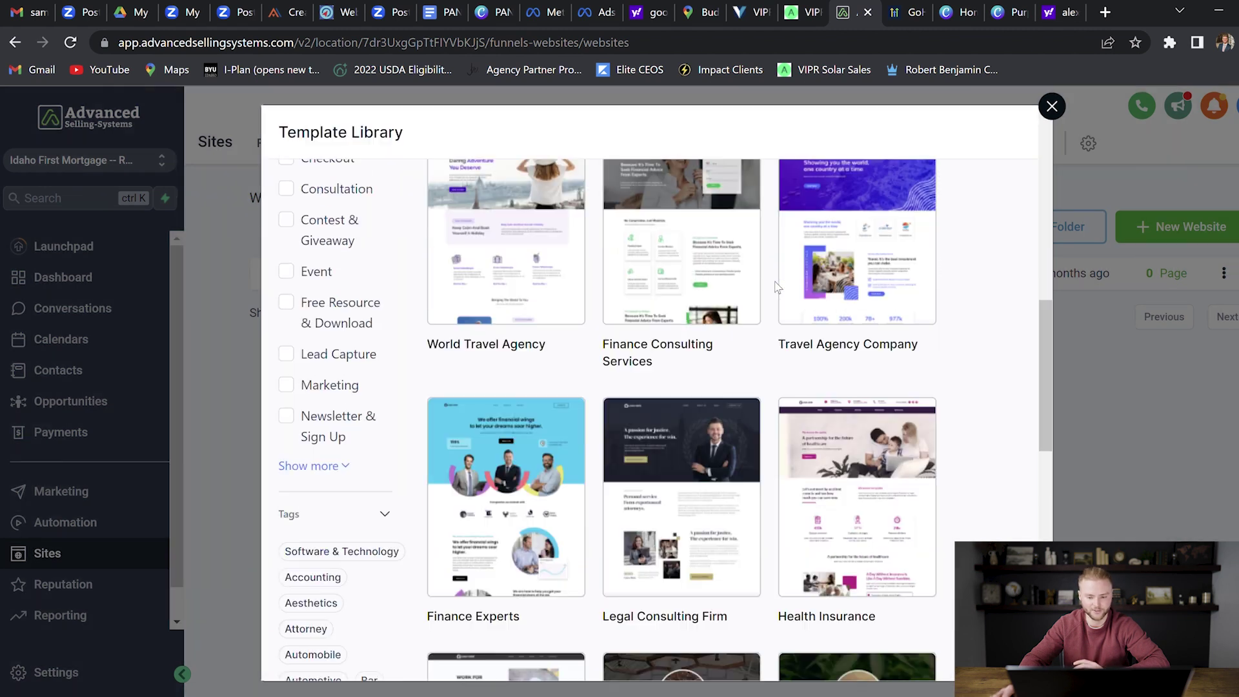
pyautogui.scroll(-2, 771, 304)
pyautogui.scroll(-3, 778, 291)
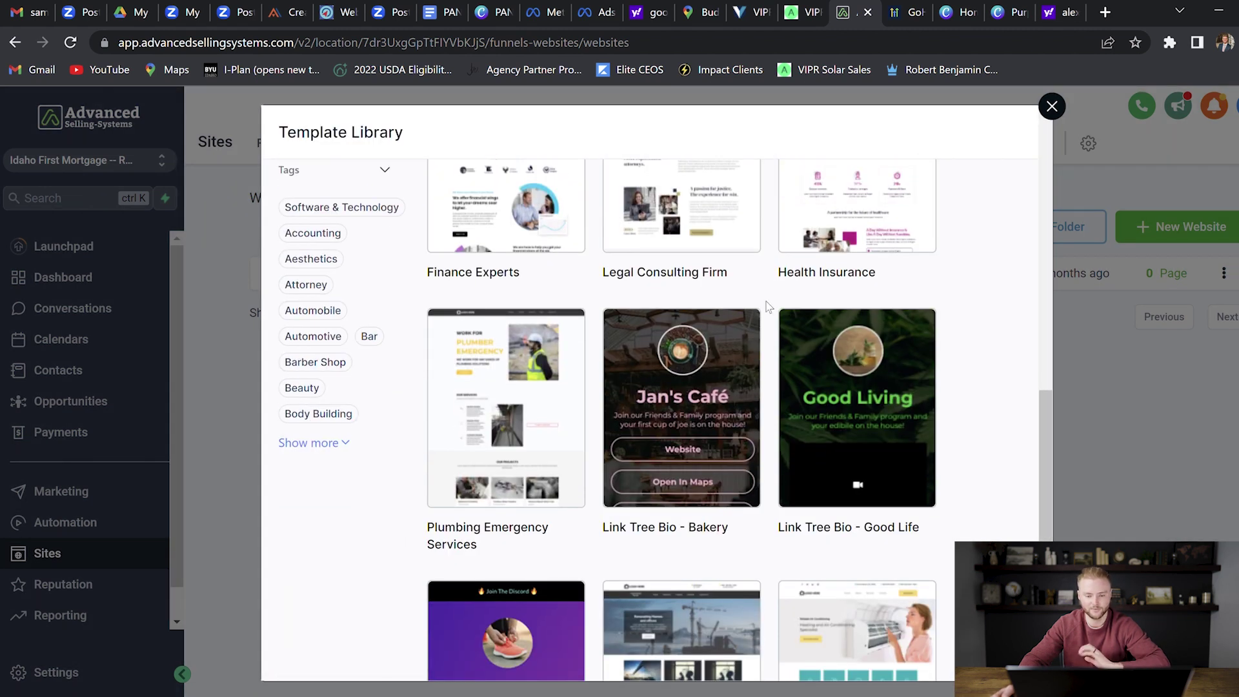
pyautogui.scroll(-4, 773, 303)
pyautogui.scroll(-2, 766, 319)
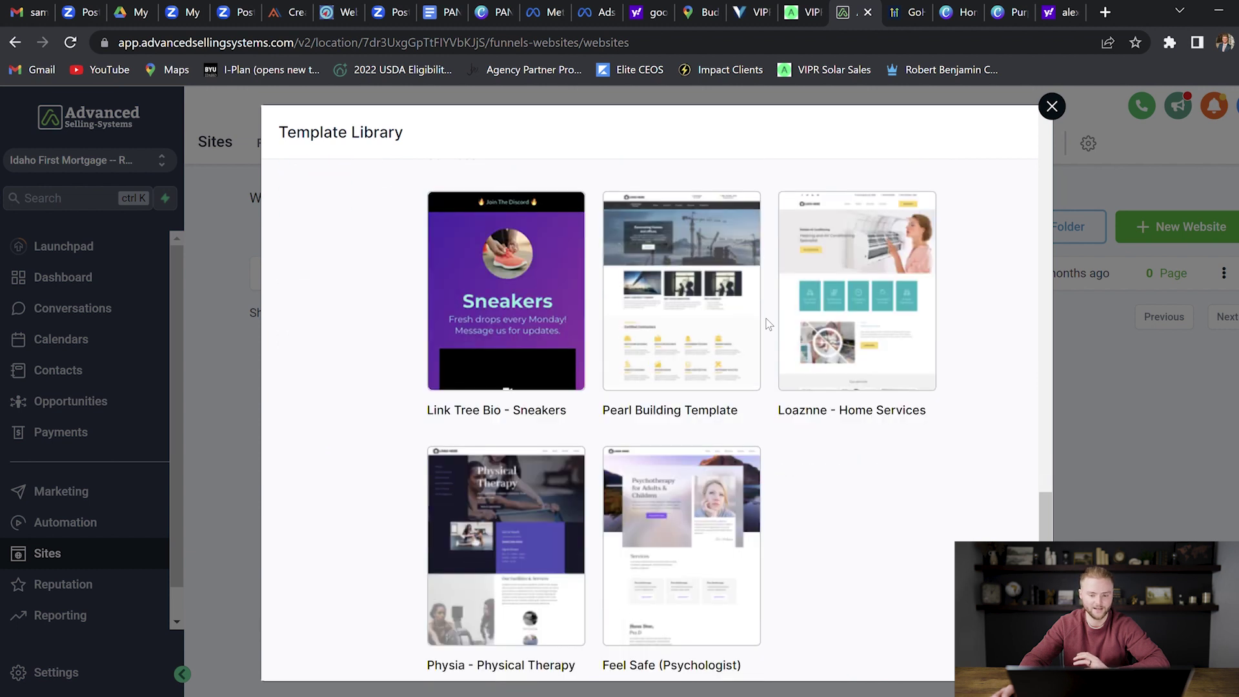
pyautogui.scroll(-1, 766, 320)
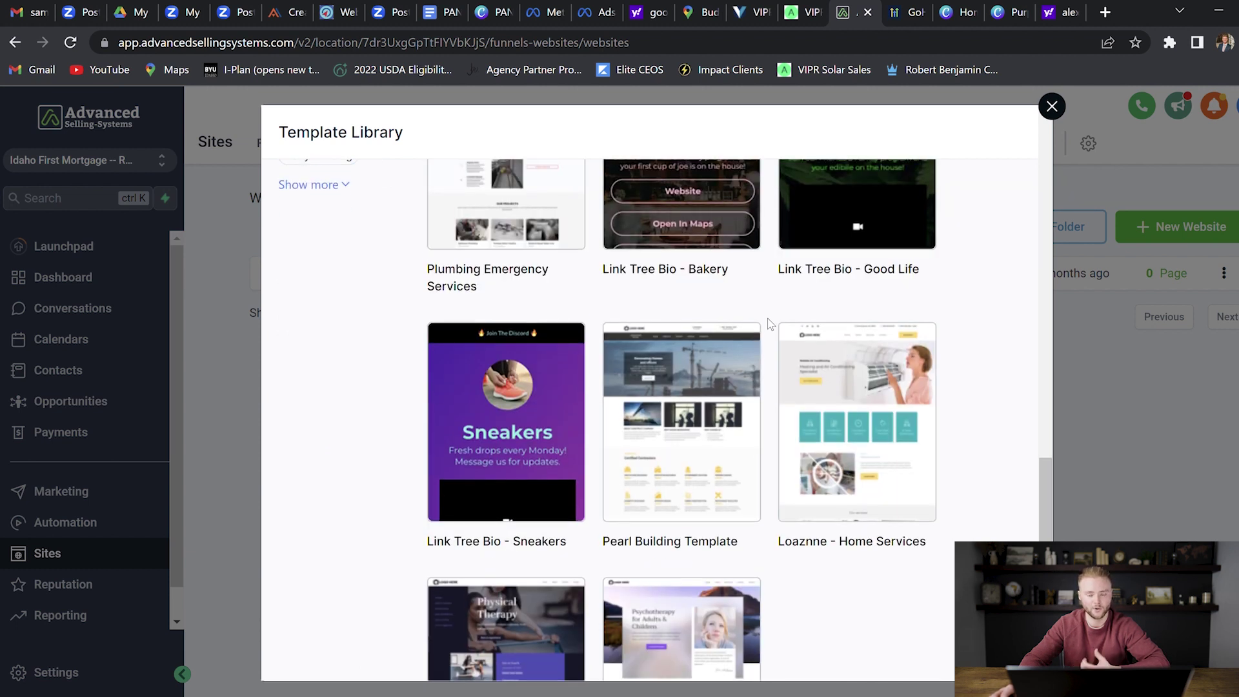
pyautogui.scroll(4, 770, 324)
pyautogui.press('Escape')
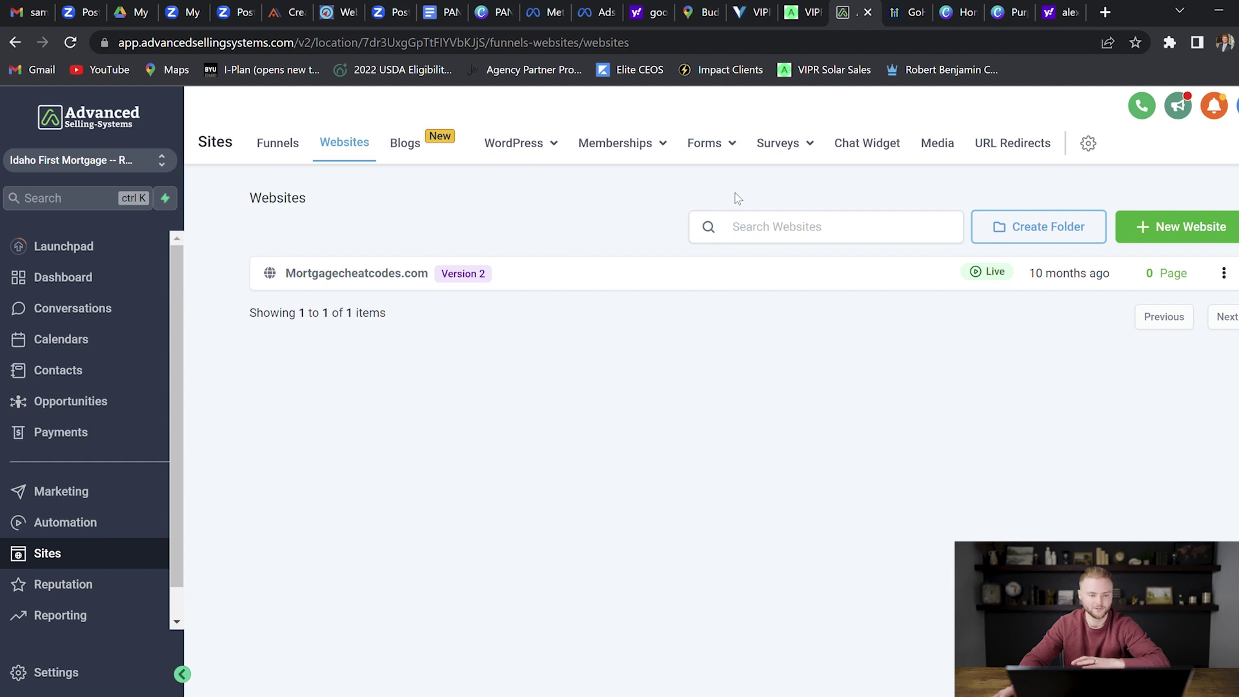
pyautogui.click(269, 146)
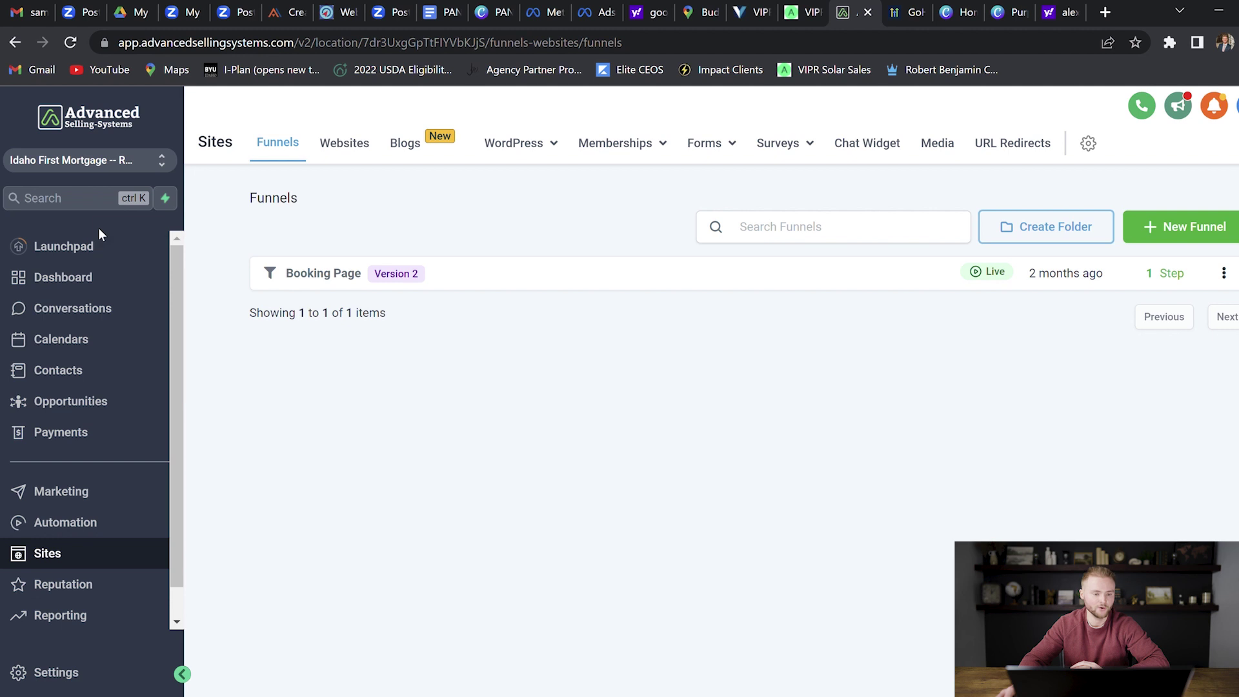
# Step: View the Launchpad setup checklist, then return to the Google Maps pest control results
pyautogui.click(103, 246)
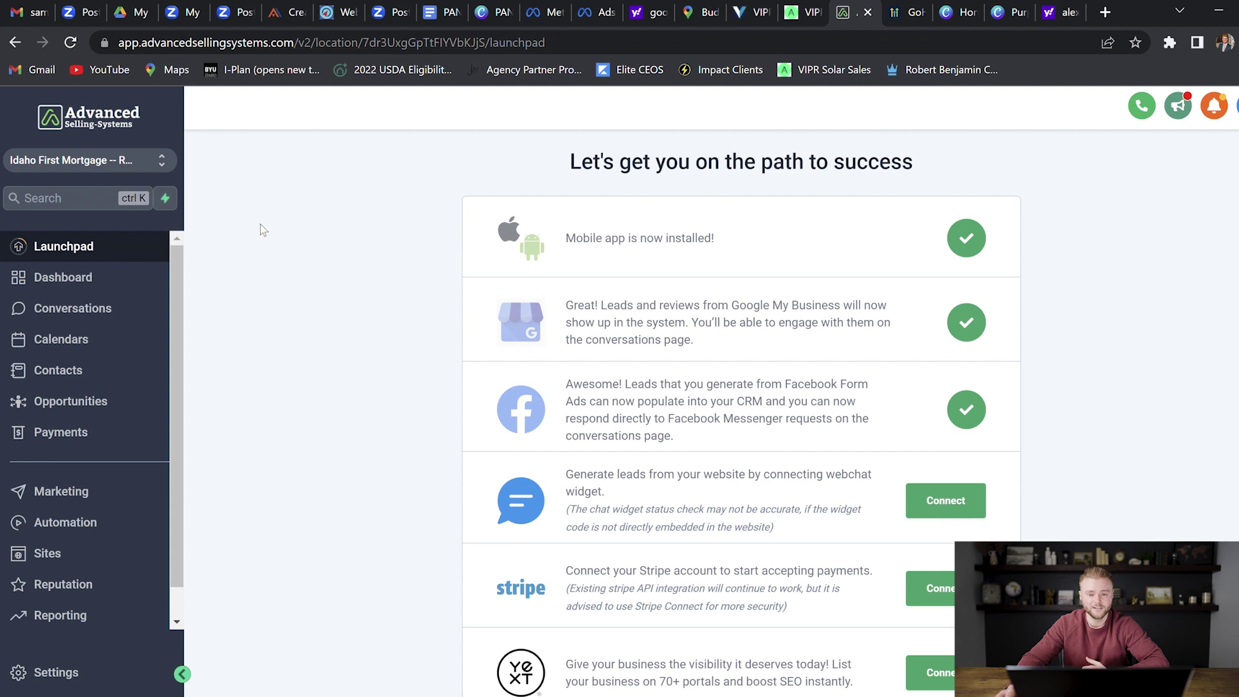
pyautogui.click(654, 12)
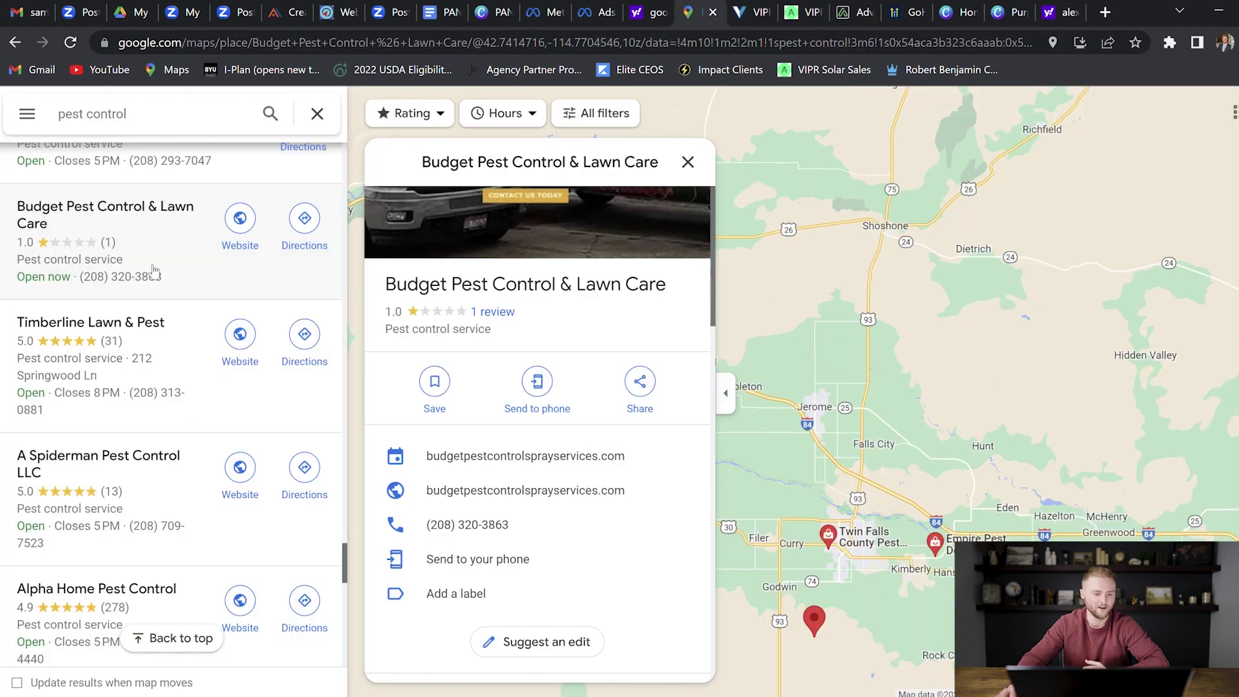
# Step: Scroll the pest control results around Budget Pest Control's listing, then return to the Launchpad
pyautogui.scroll(-4, 157, 278)
pyautogui.scroll(-3, 163, 323)
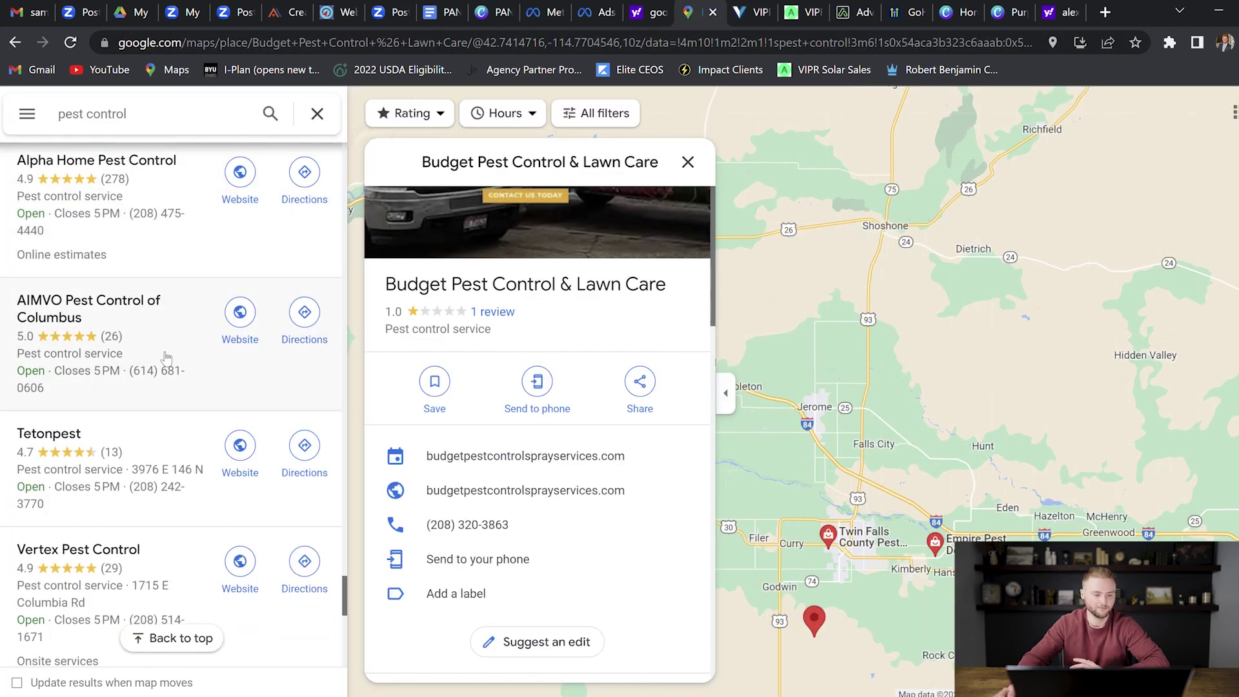
pyautogui.scroll(1, 166, 357)
pyautogui.scroll(2, 166, 357)
pyautogui.scroll(2, 104, 385)
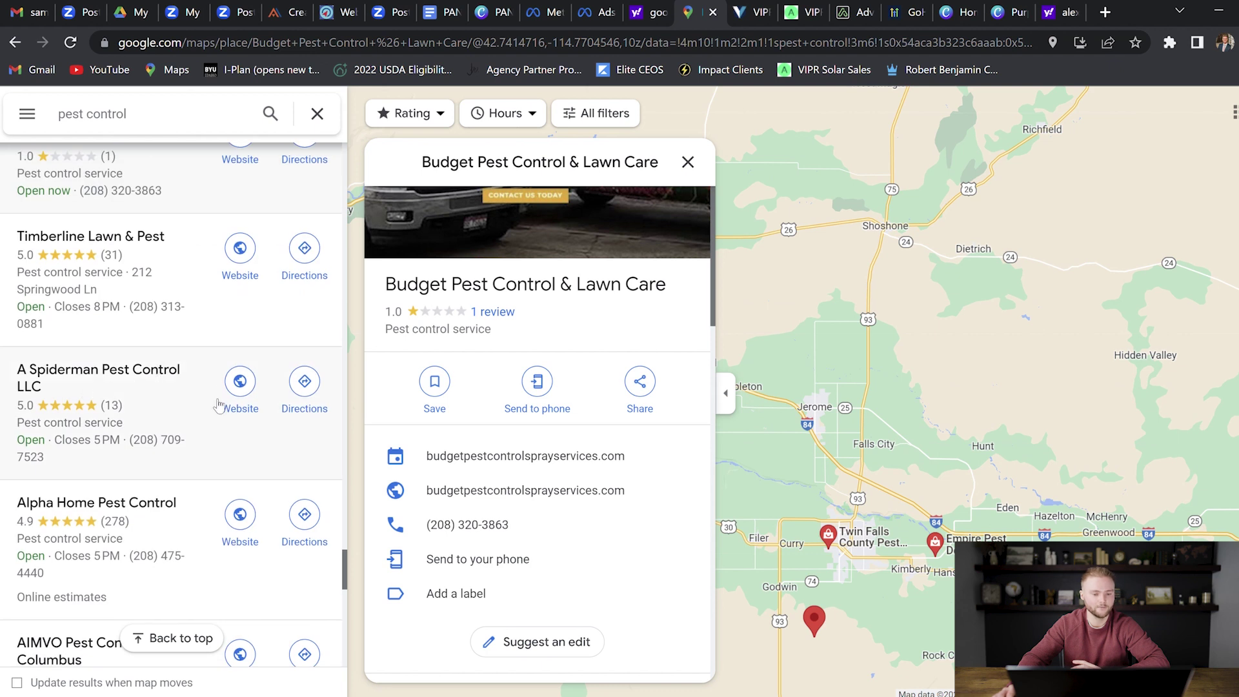
pyautogui.scroll(2, 232, 336)
pyautogui.scroll(-5, 284, 293)
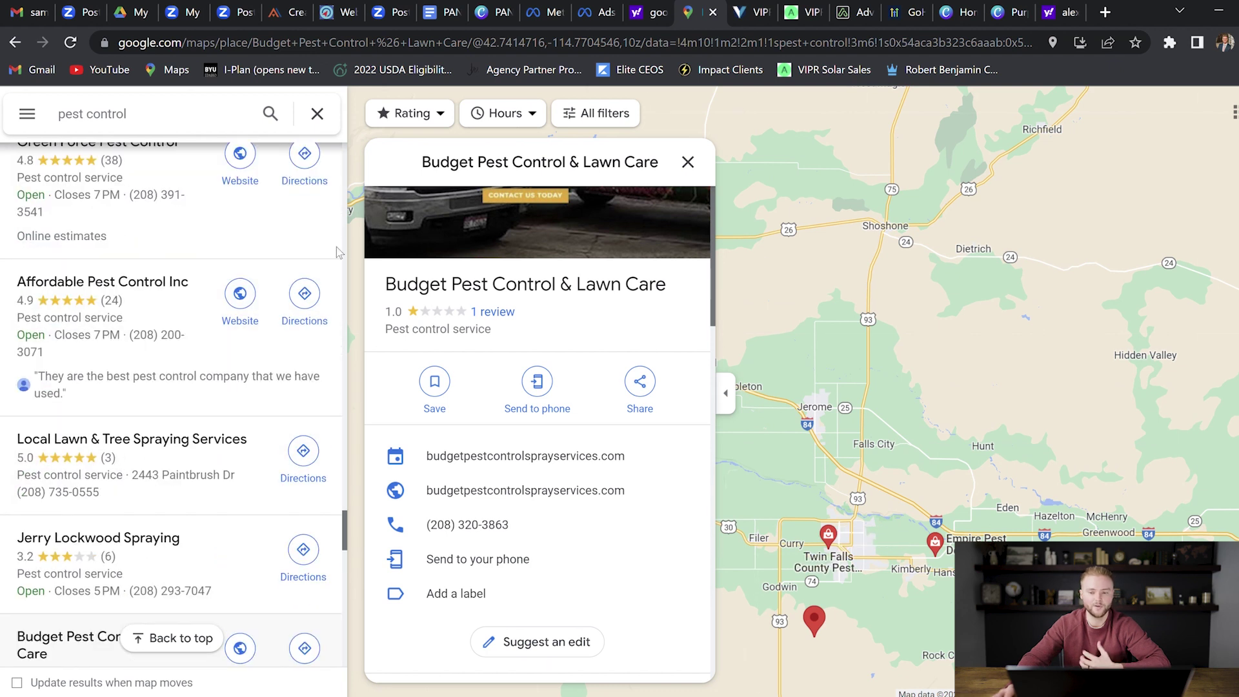
pyautogui.click(842, 15)
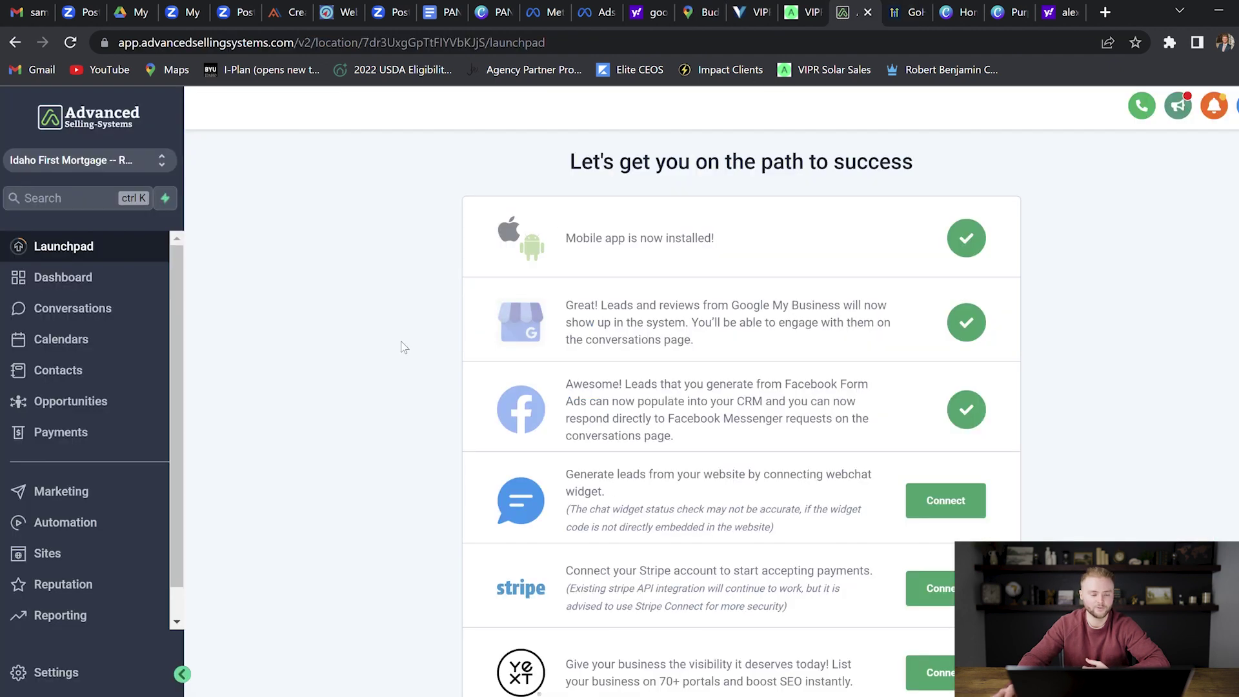